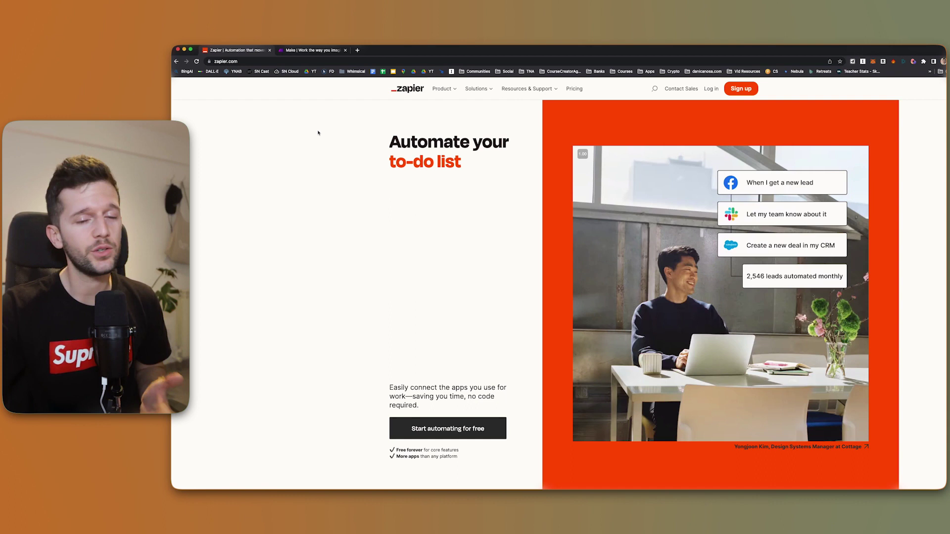
# Switch from Zapier to the Make browser tab
pyautogui.hotkey('ctrl', 'Tab')
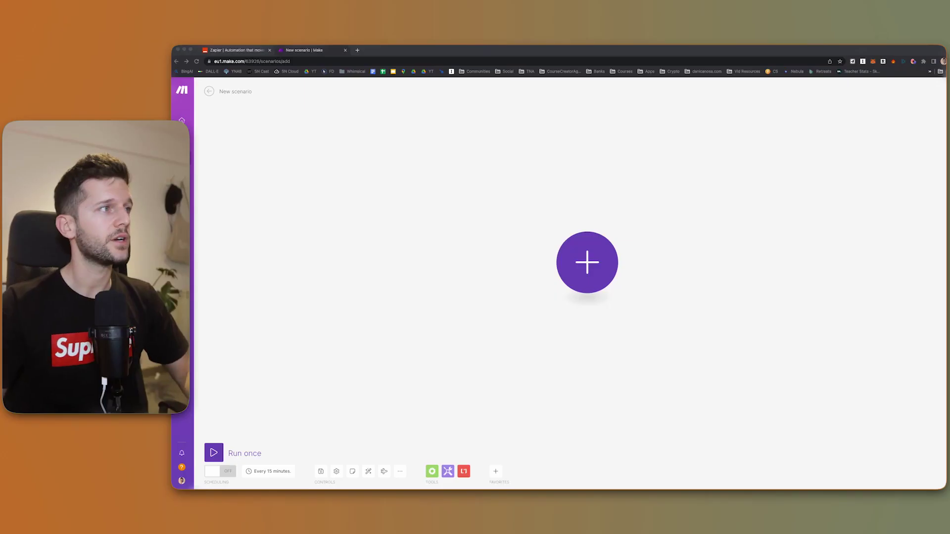
# Add the scenario's first module by searching 'google form' and choosing the Google Forms app
pyautogui.click(255, 104)
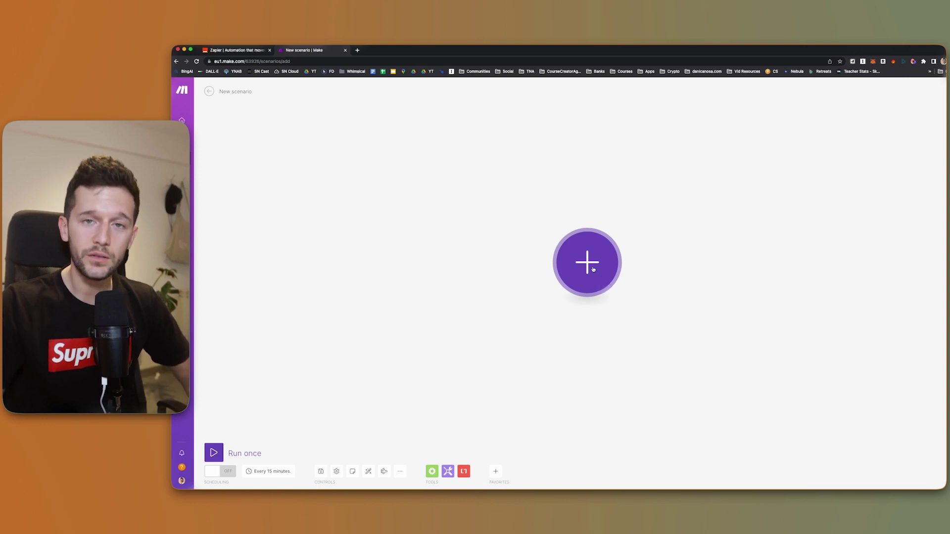
pyautogui.click(593, 268)
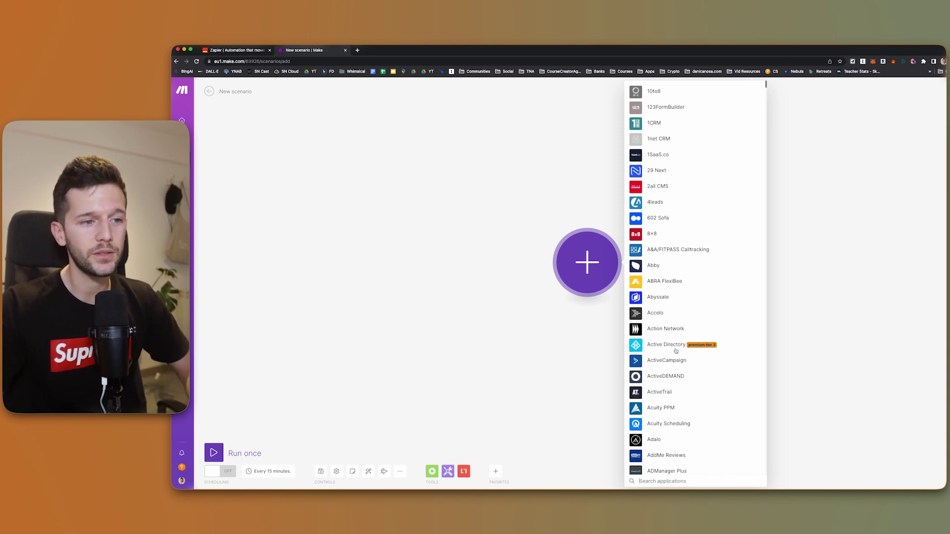
pyautogui.write('google form')
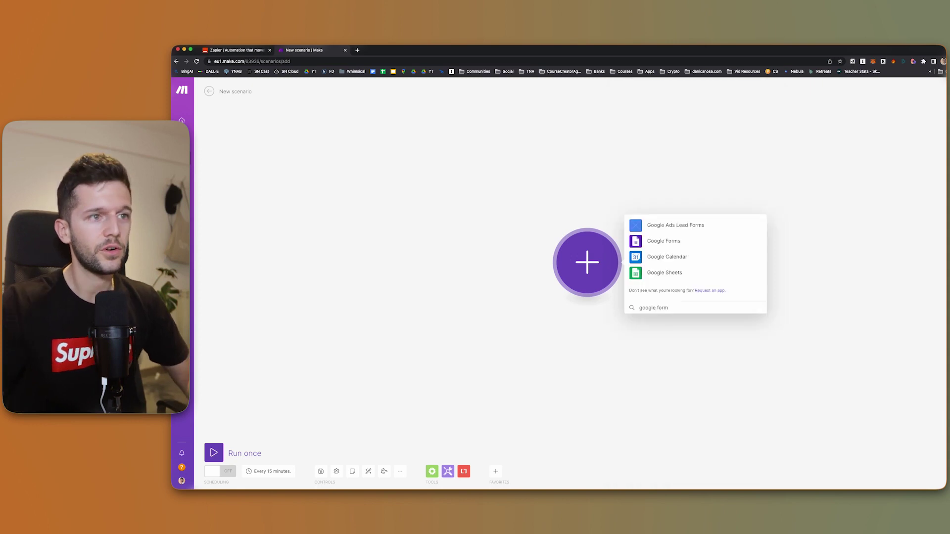
pyautogui.click(663, 241)
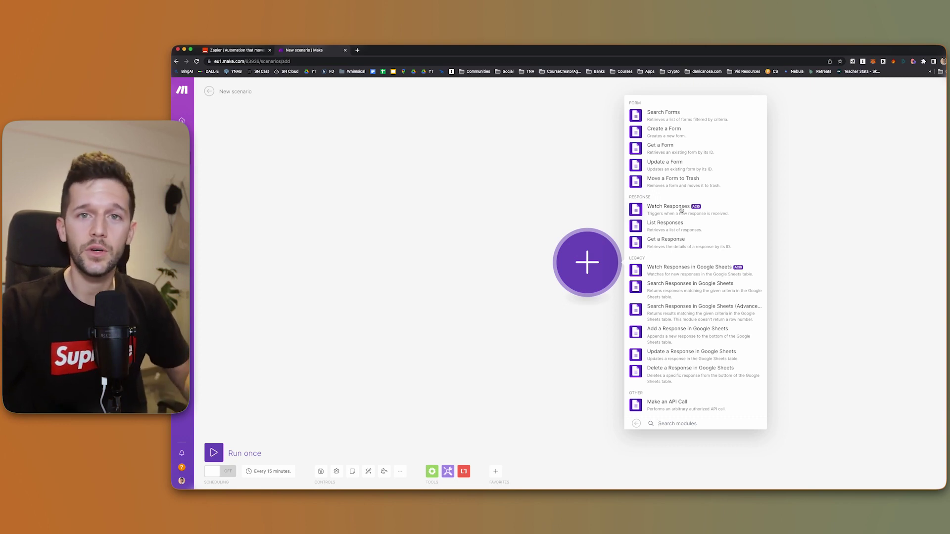
# Choose the Watch Responses trigger and add a new Google connection through Sign in with Google
pyautogui.click(681, 211)
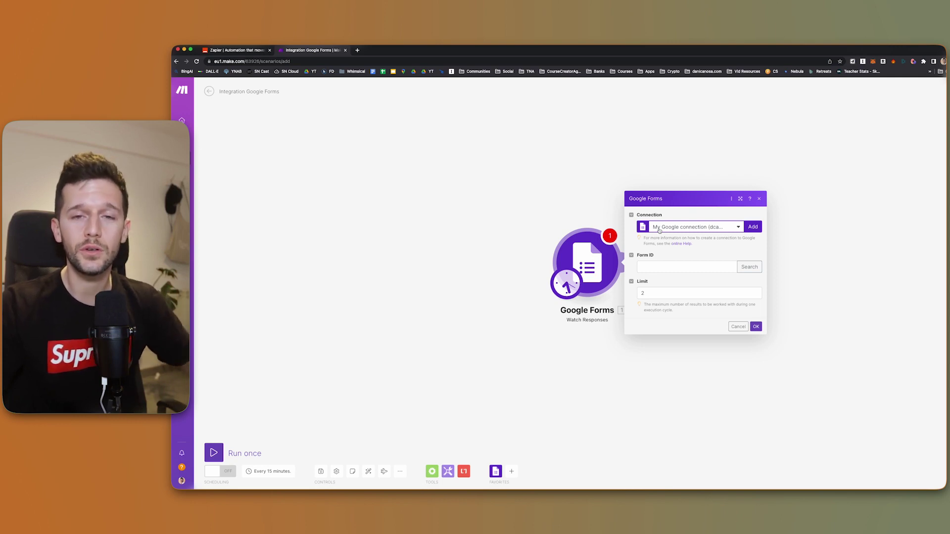
pyautogui.click(752, 227)
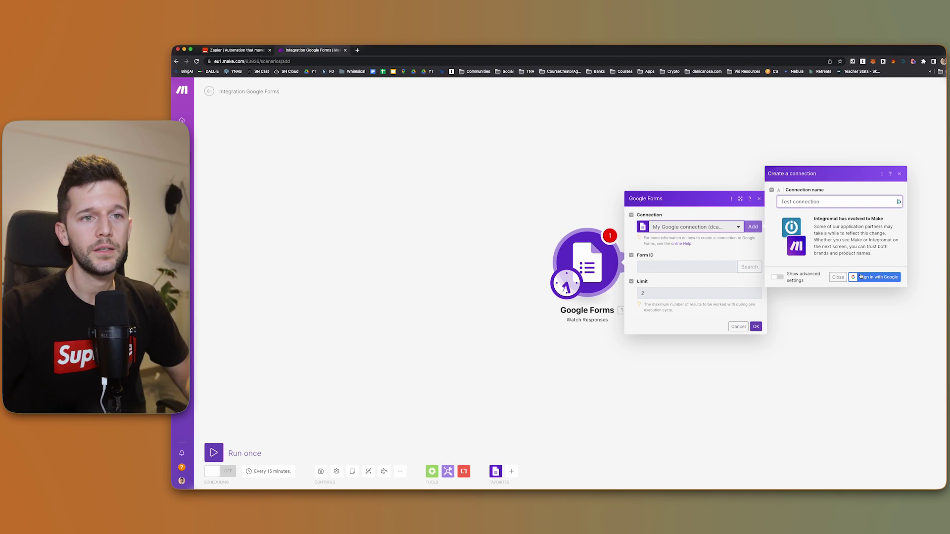
pyautogui.click(863, 277)
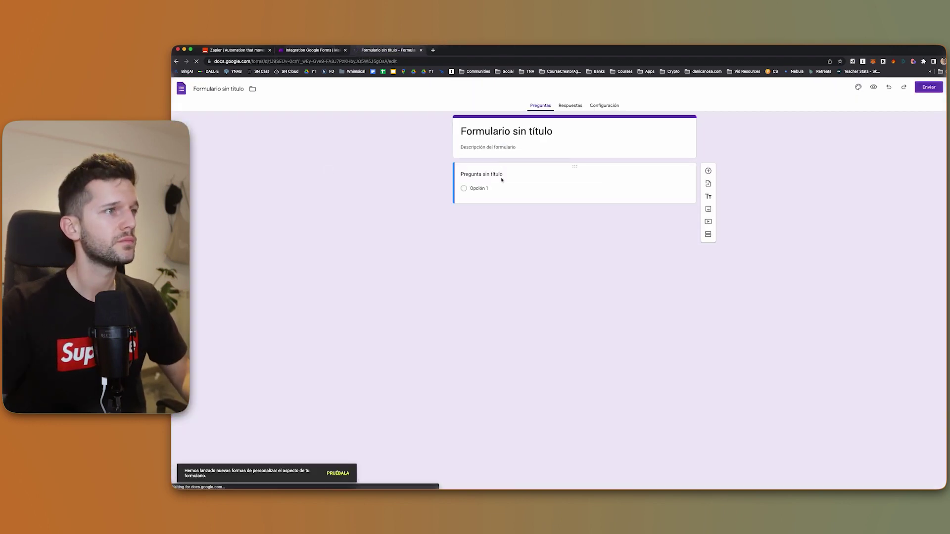
# Create a blank form titled 'Test Form' with short-answer questions Name and Email
pyautogui.click(495, 131)
pyautogui.write('Test Form')
pyautogui.click(618, 208)
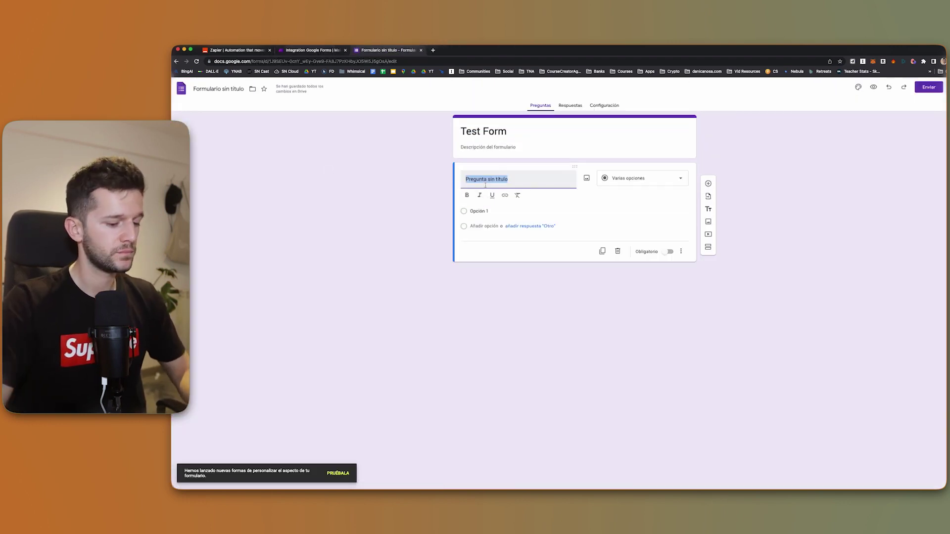
pyautogui.write('Name')
pyautogui.click(708, 184)
pyautogui.write('Email')
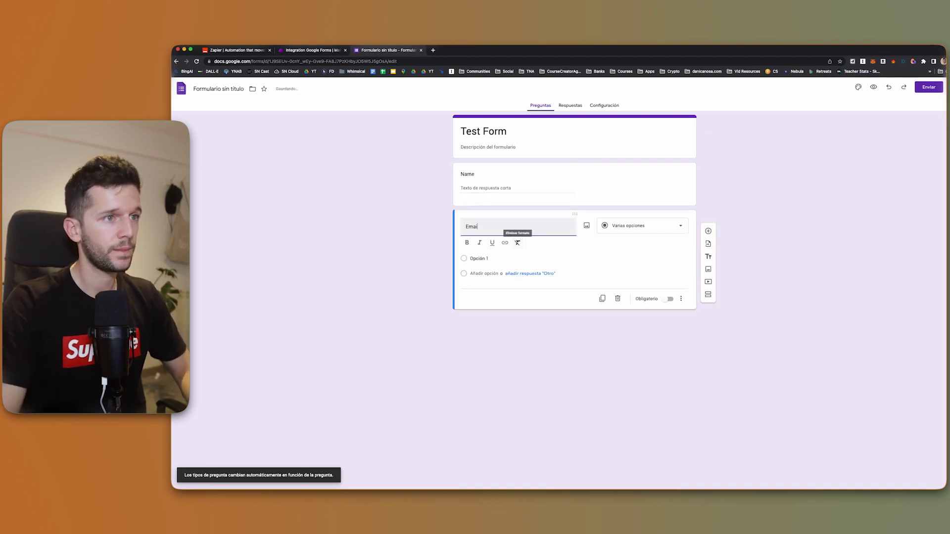
pyautogui.click(620, 226)
pyautogui.click(478, 390)
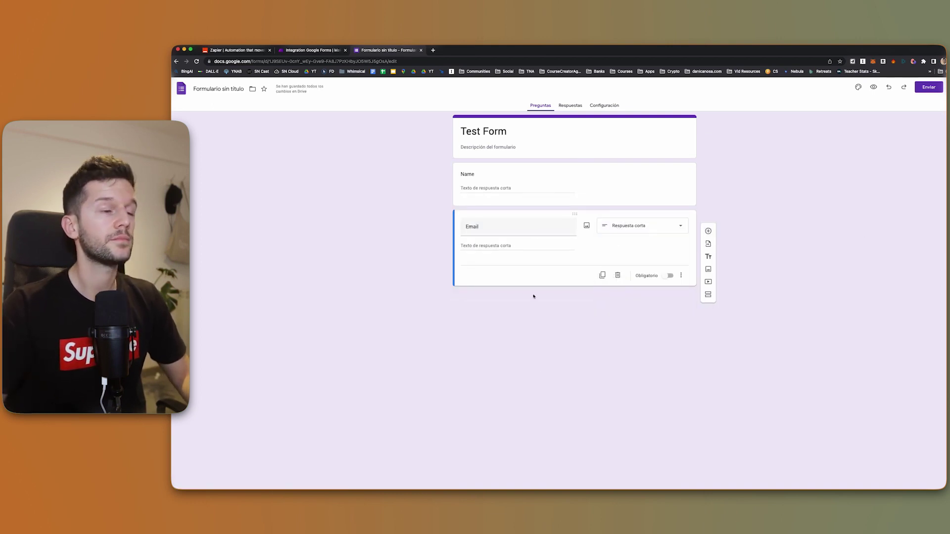
# Look at the form's sharing options, then go back to the Make scenario
pyautogui.click(311, 51)
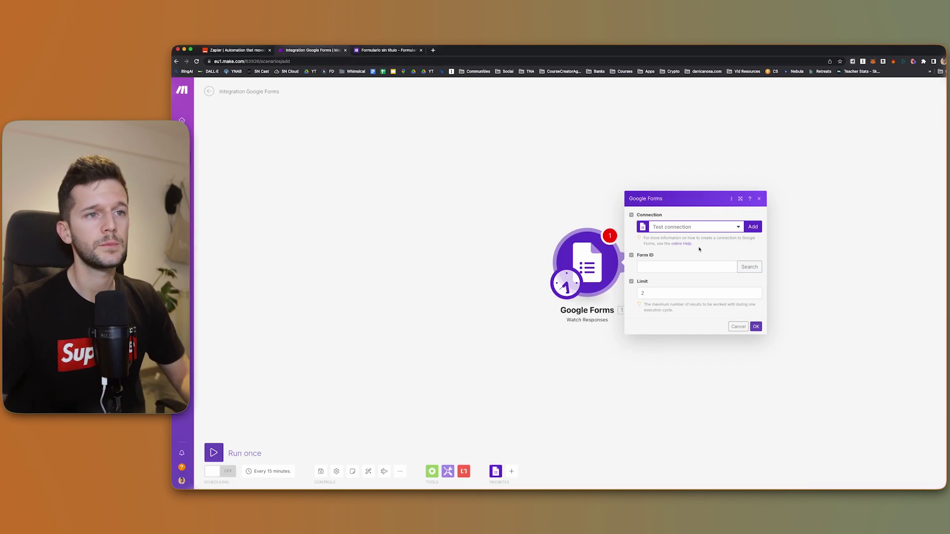
pyautogui.click(373, 51)
pyautogui.click(929, 86)
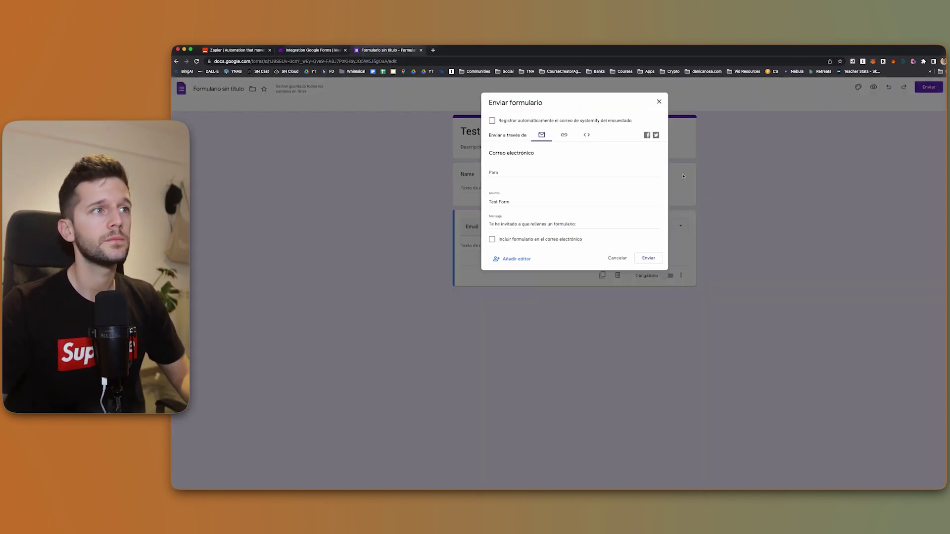
pyautogui.click(233, 106)
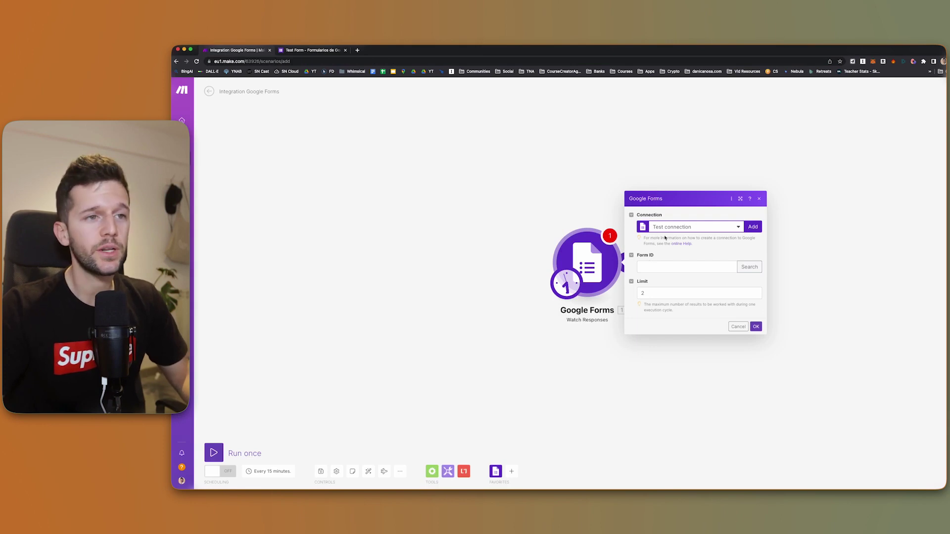
# Search forms by the title 'Test' to fill in Test Form's ID and save the trigger
pyautogui.click(747, 267)
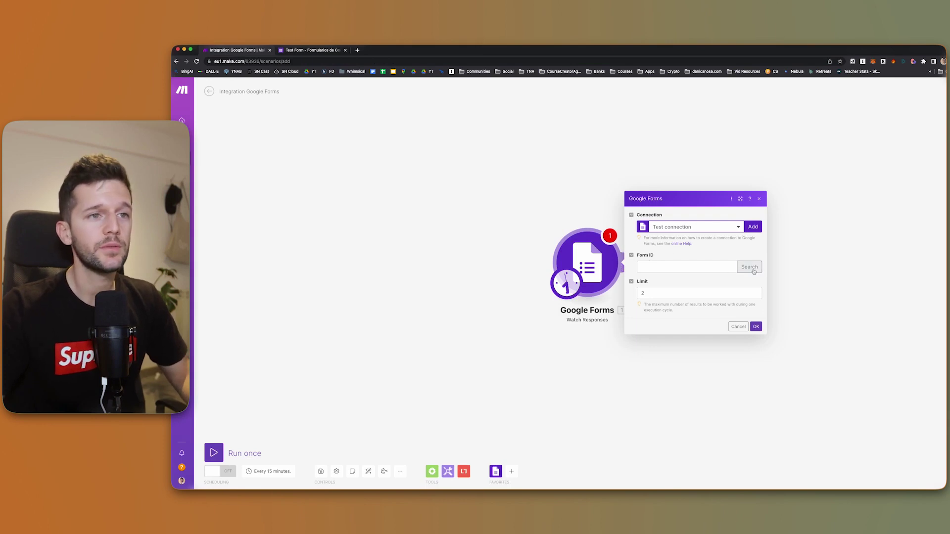
pyautogui.click(794, 246)
pyautogui.write('Test')
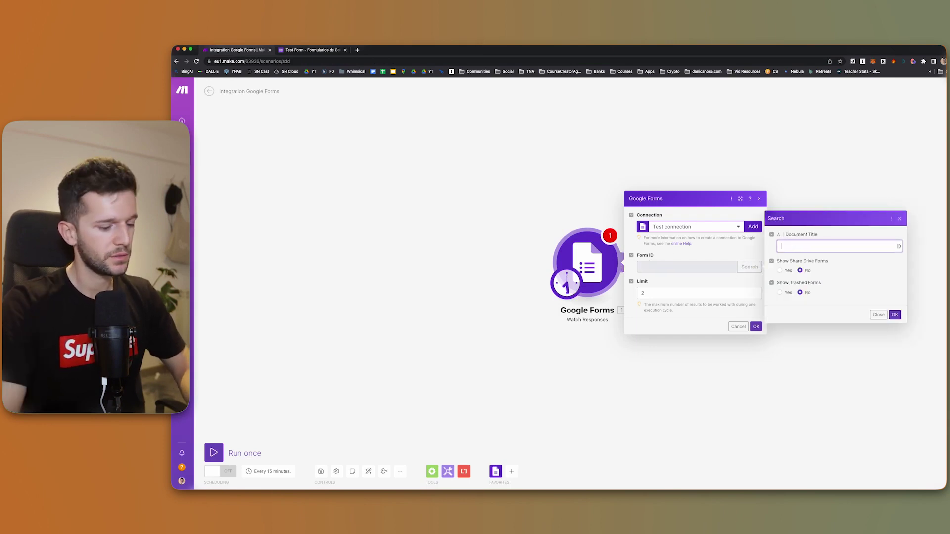
pyautogui.click(894, 315)
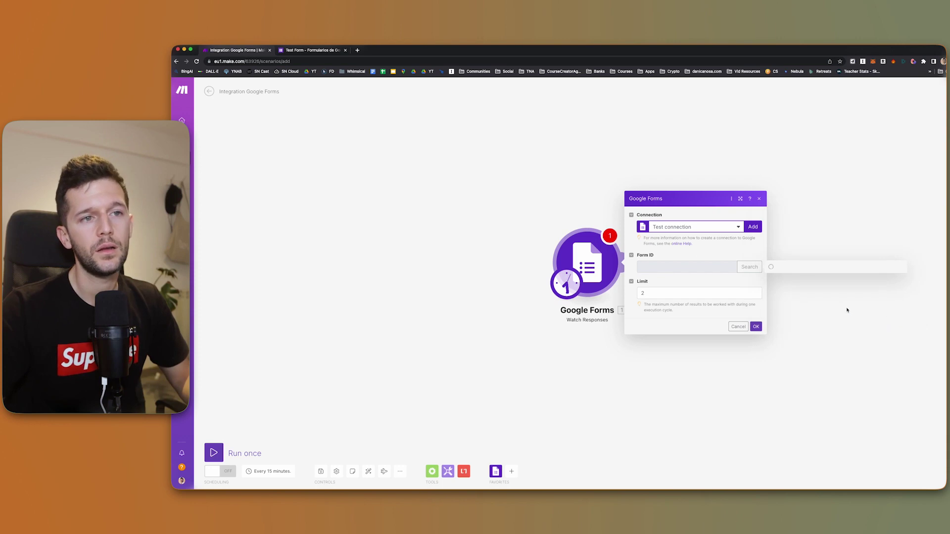
pyautogui.click(756, 326)
pyautogui.click(715, 328)
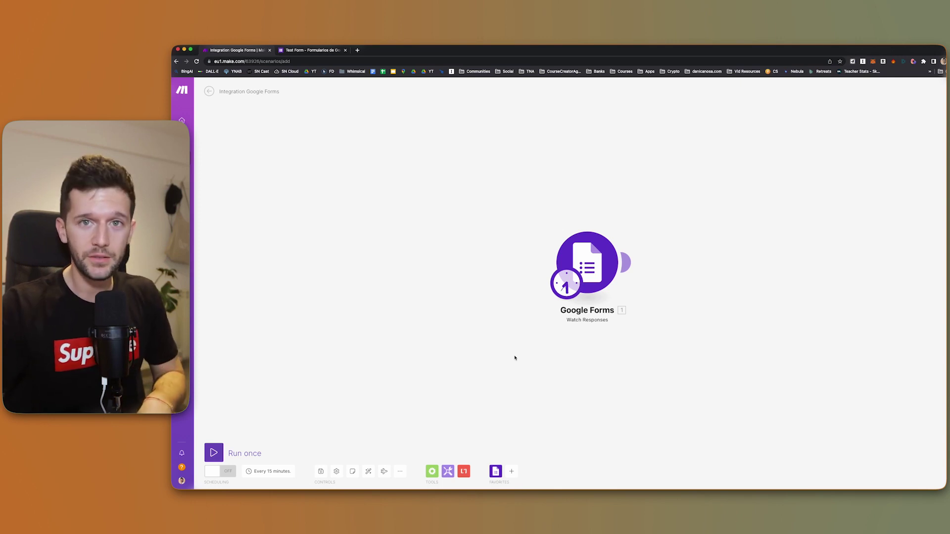
# Search 'notion' and add its Create a Database Item action after the Google Forms trigger
pyautogui.click(630, 264)
pyautogui.write('notion')
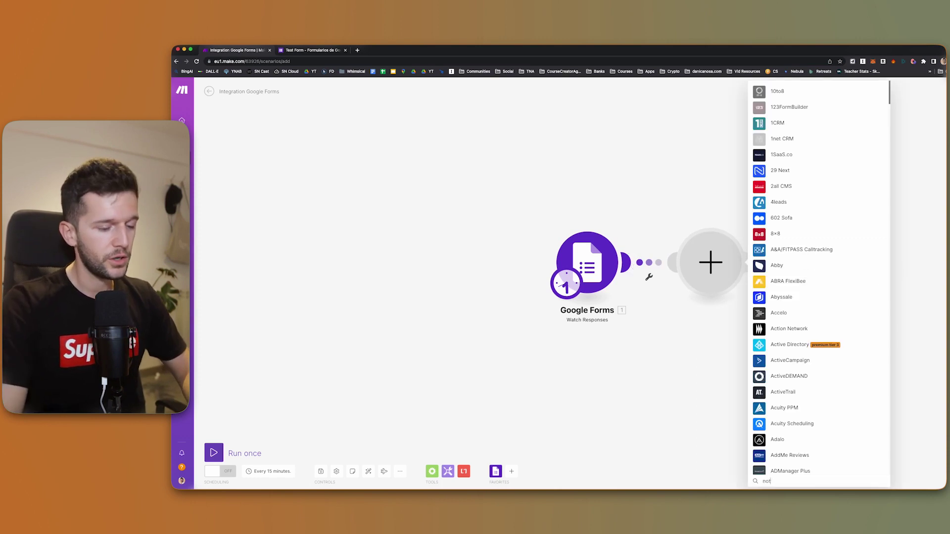
pyautogui.click(760, 249)
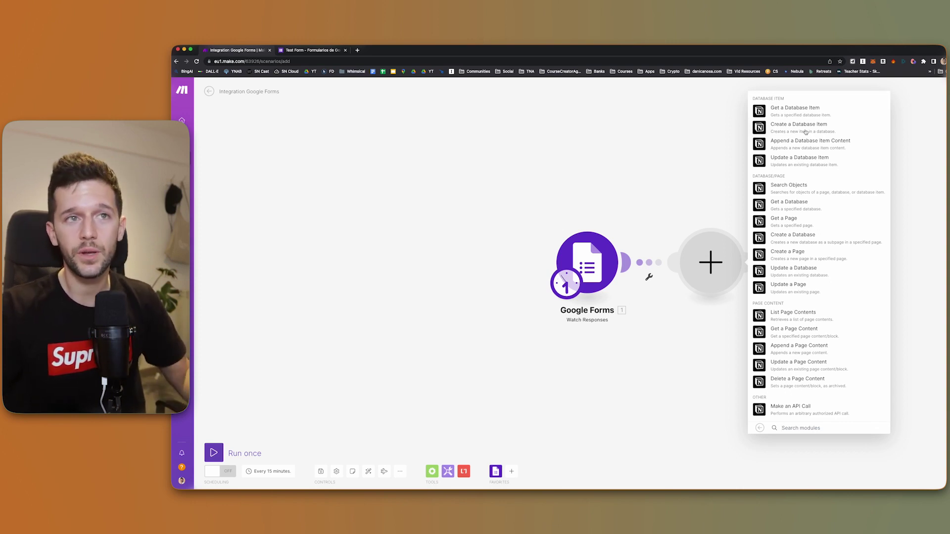
pyautogui.click(806, 131)
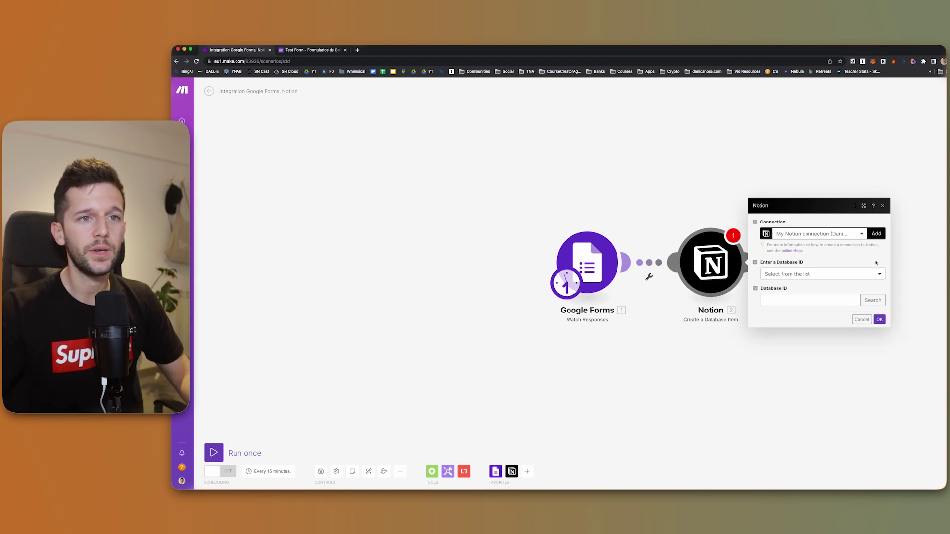
# Create a new Notion Public connection and grant Make access to the Automation 101 page
pyautogui.click(876, 234)
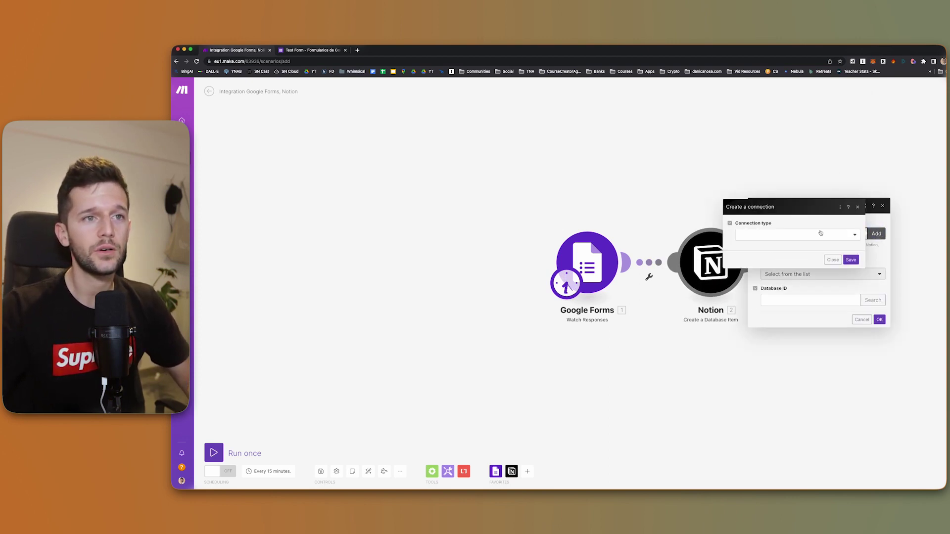
pyautogui.click(820, 233)
pyautogui.click(753, 246)
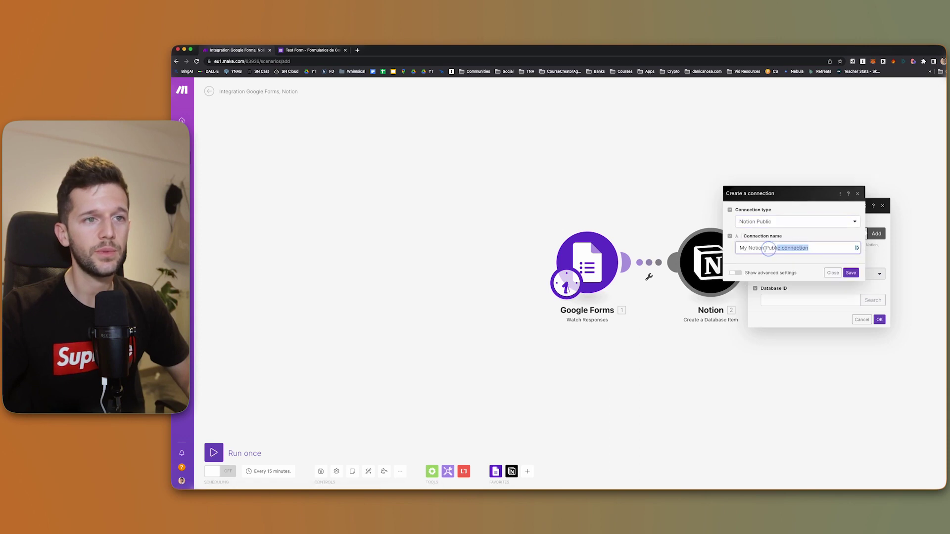
pyautogui.click(848, 271)
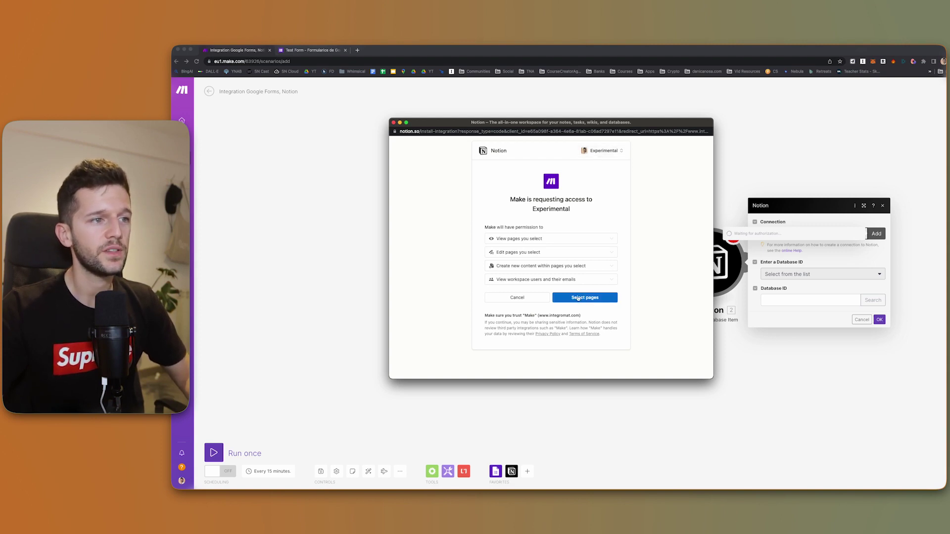
pyautogui.click(572, 299)
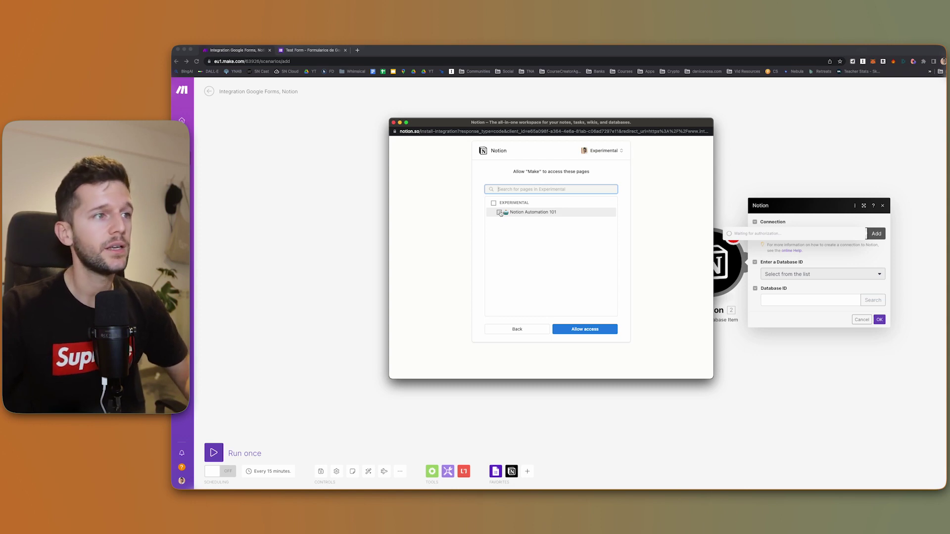
pyautogui.click(500, 213)
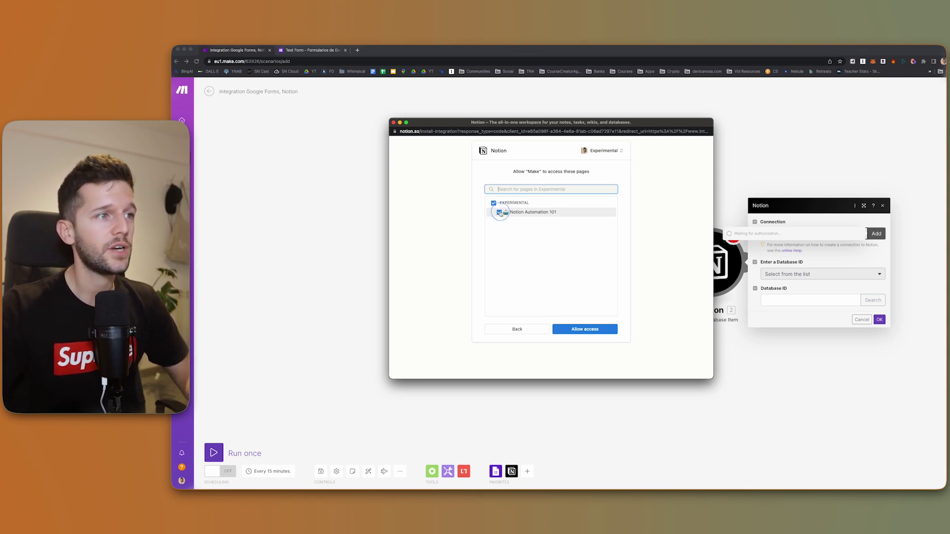
pyautogui.click(588, 330)
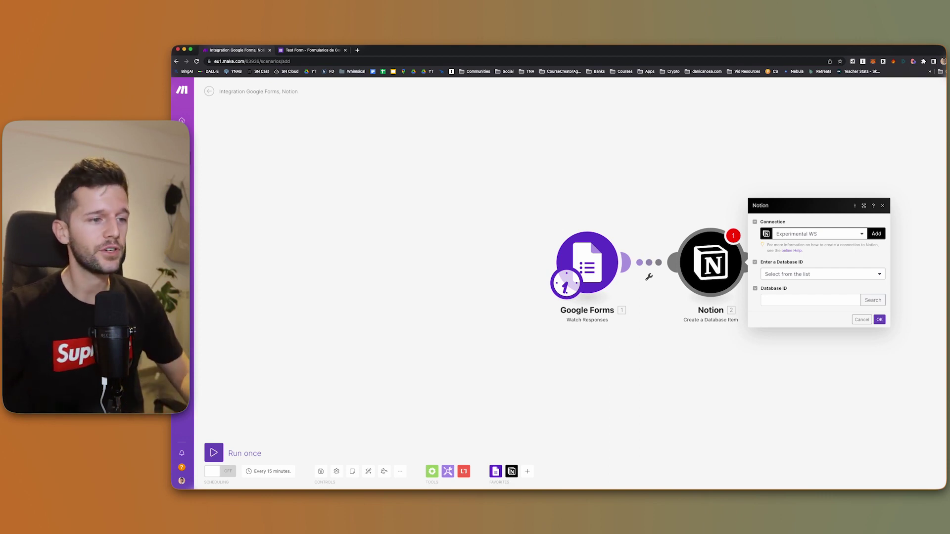
pyautogui.click(528, 479)
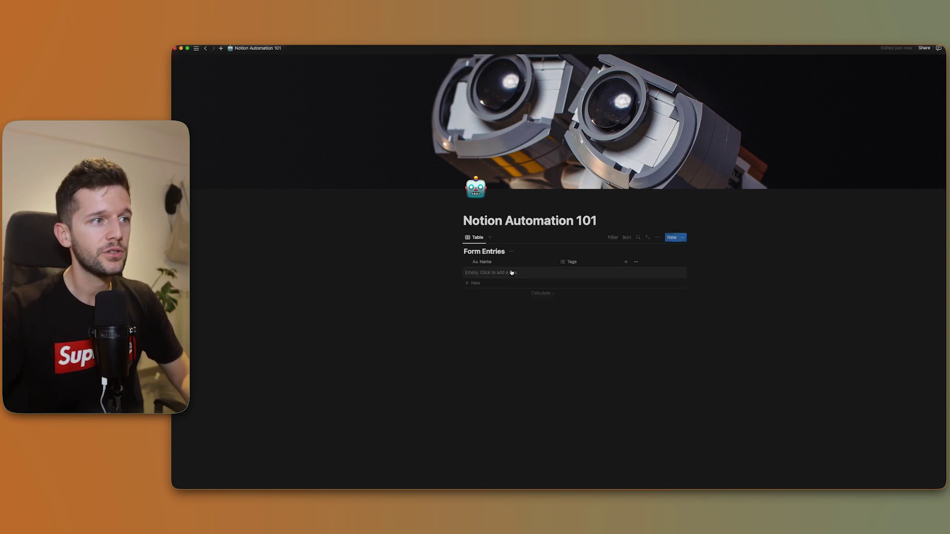
pyautogui.click(648, 238)
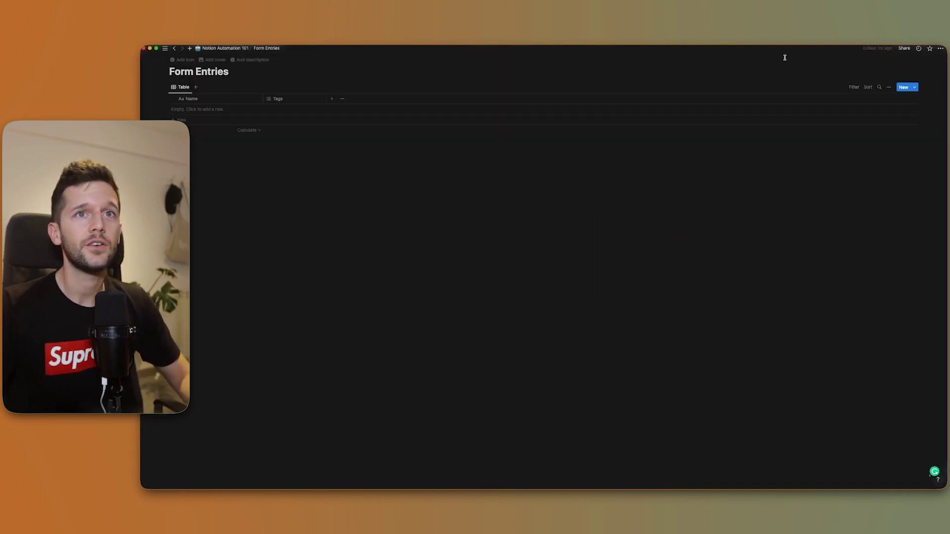
pyautogui.click(940, 49)
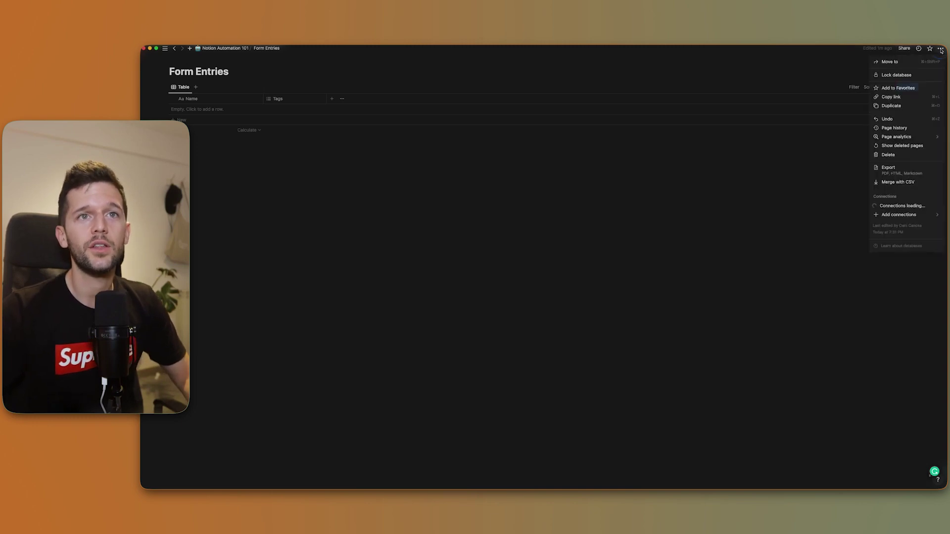
pyautogui.moveTo(880, 205)
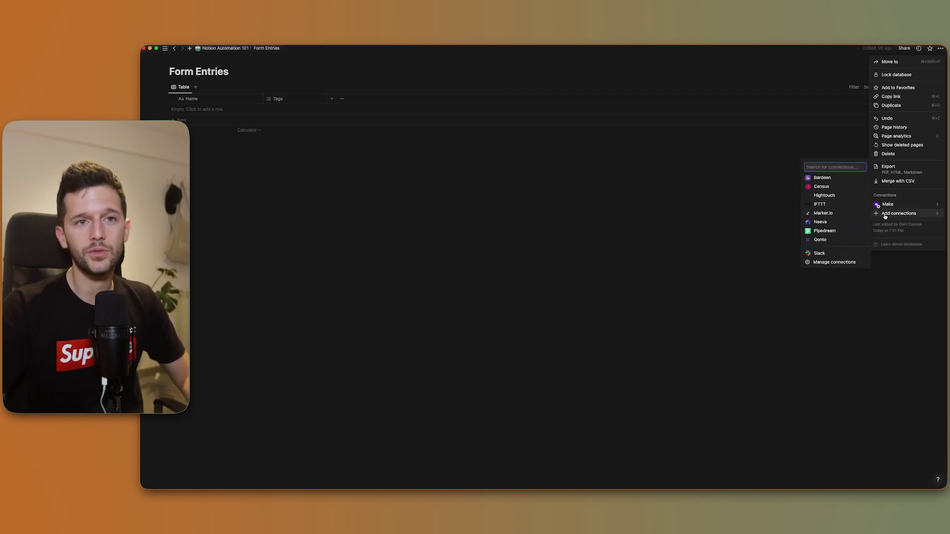
pyautogui.write('make')
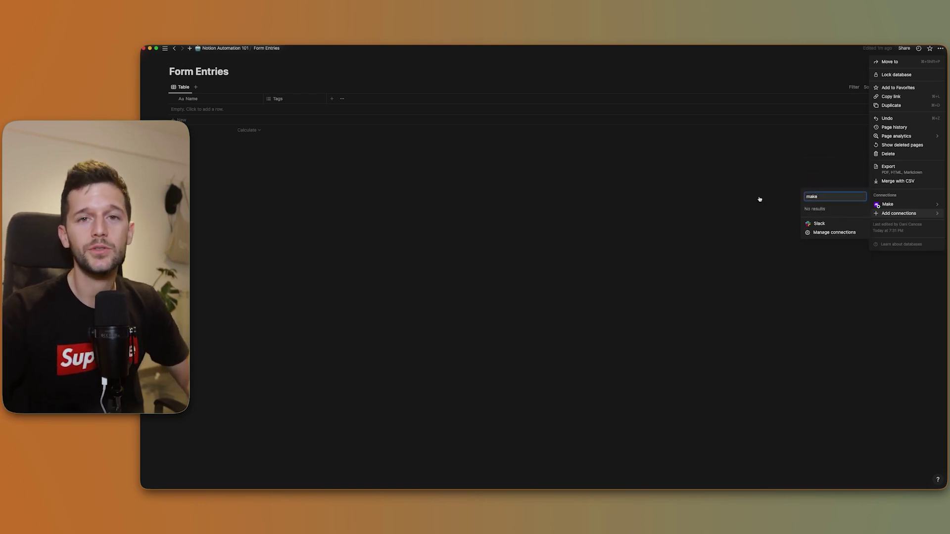
pyautogui.click(554, 208)
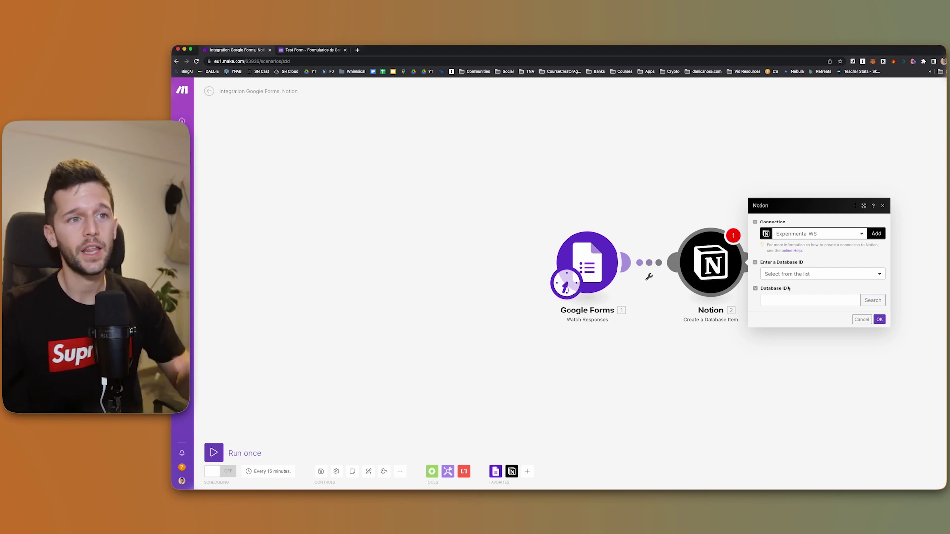
# Search Notion databases for 'form' and select the Form Entries database
pyautogui.click(878, 303)
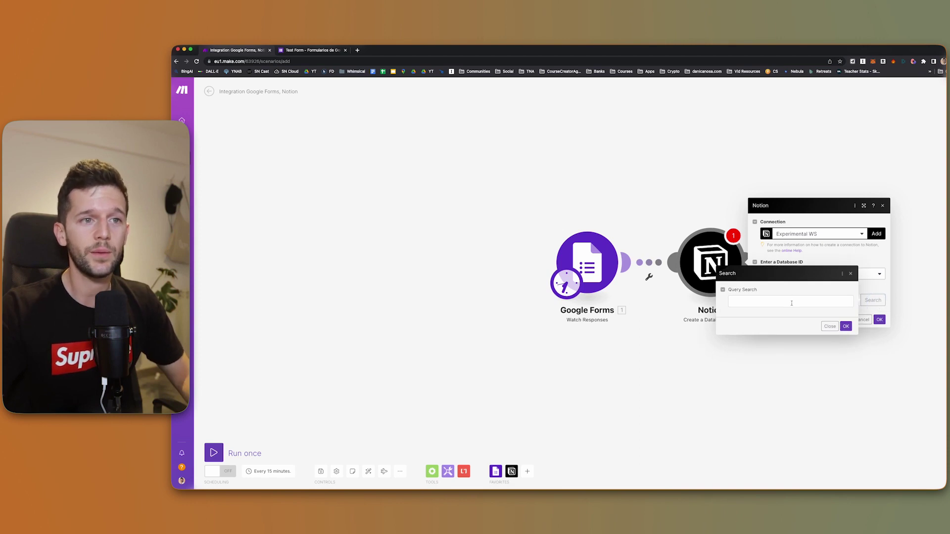
pyautogui.click(792, 302)
pyautogui.write('form')
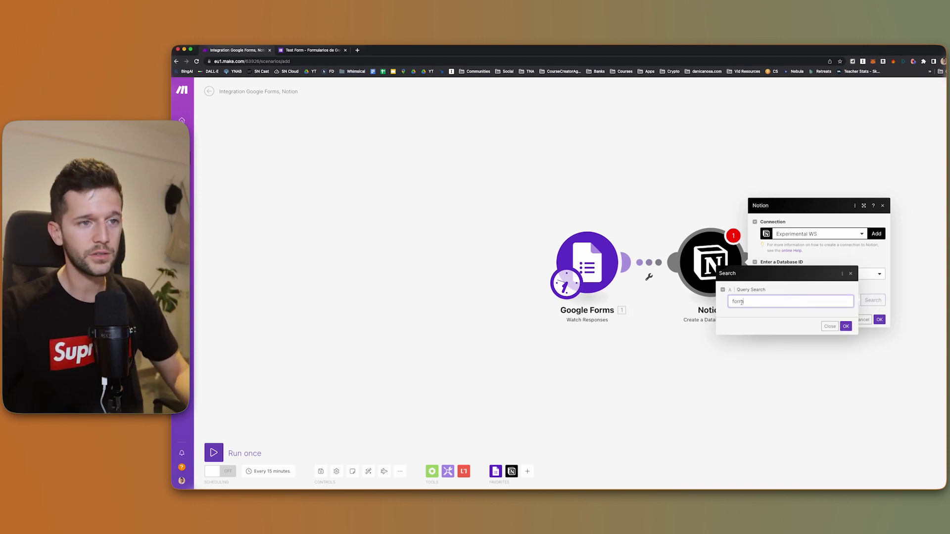
pyautogui.press('super+Tab')
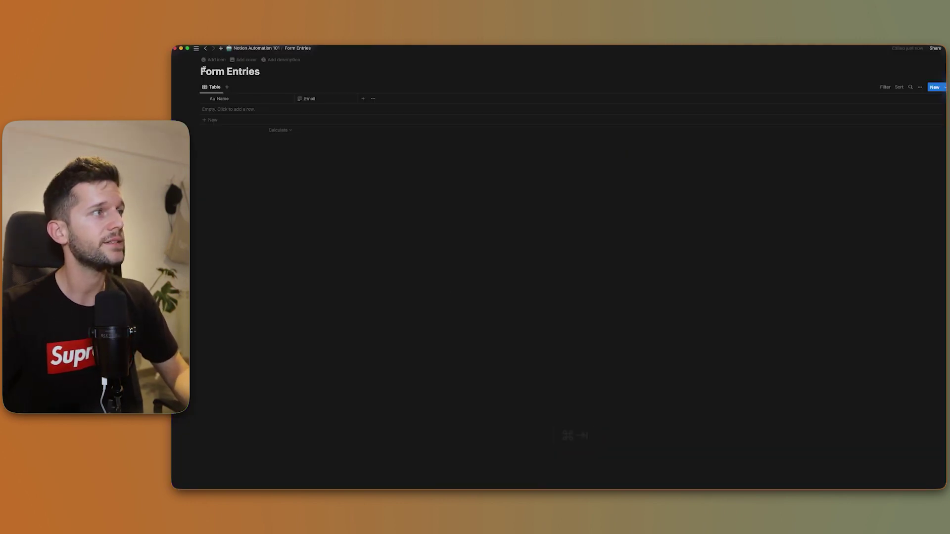
pyautogui.press('super+Tab')
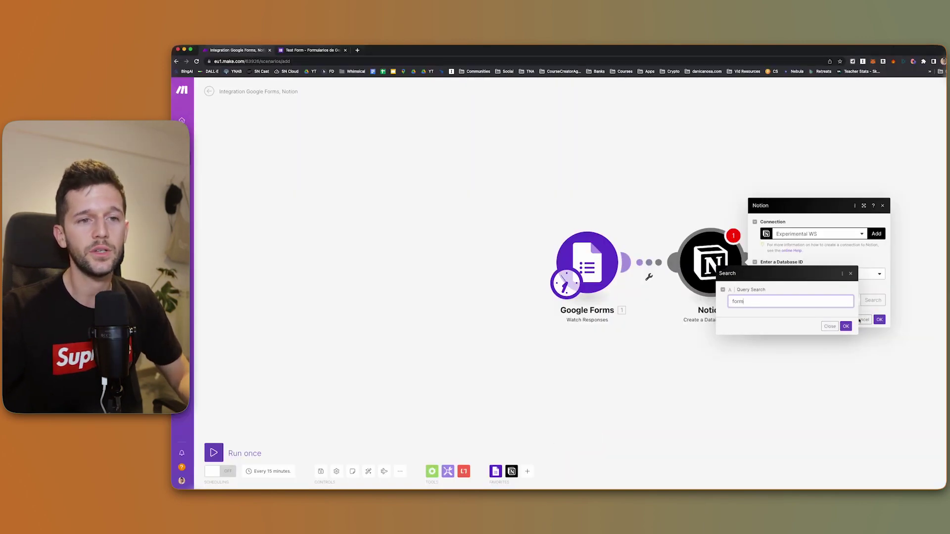
pyautogui.click(845, 326)
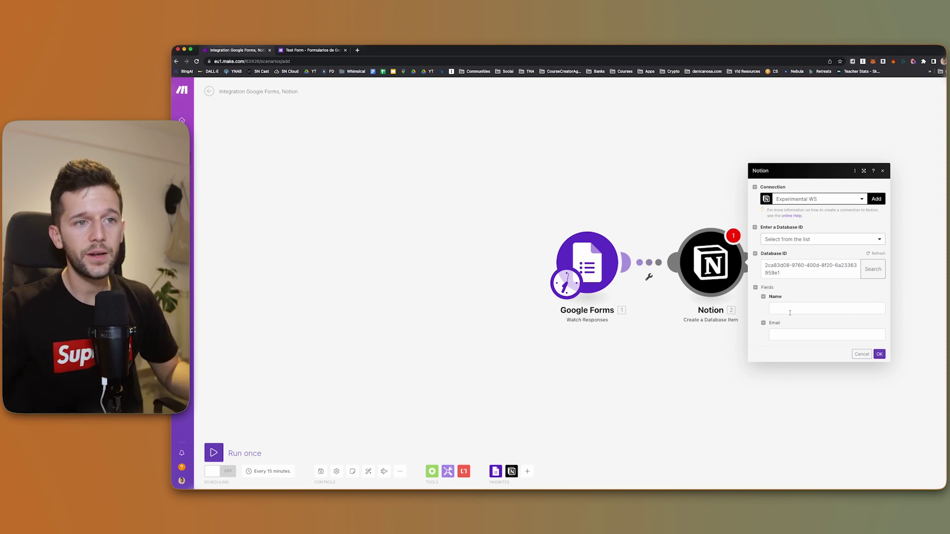
pyautogui.press('super+Tab')
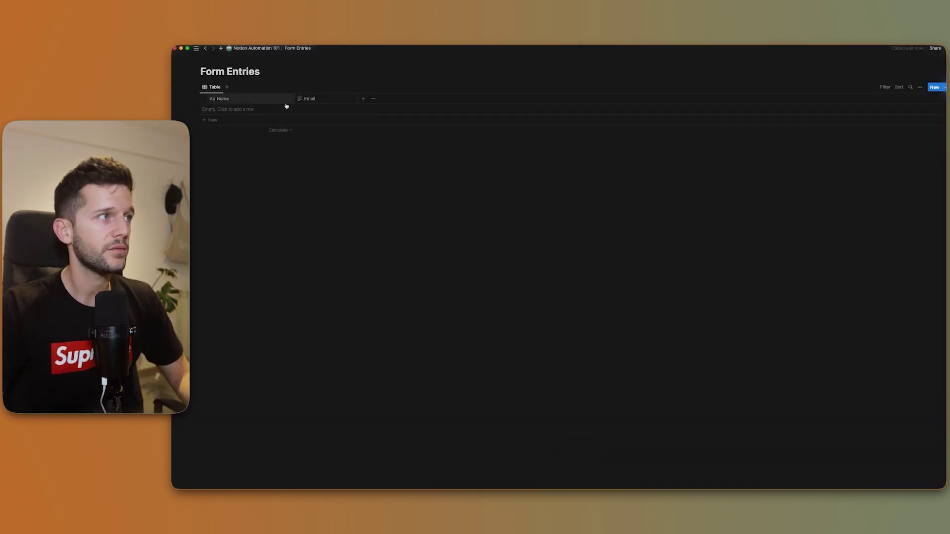
pyautogui.press('super+Tab')
# Map the form's Answers: Name into the Notion Name field and save the step
pyautogui.click(785, 308)
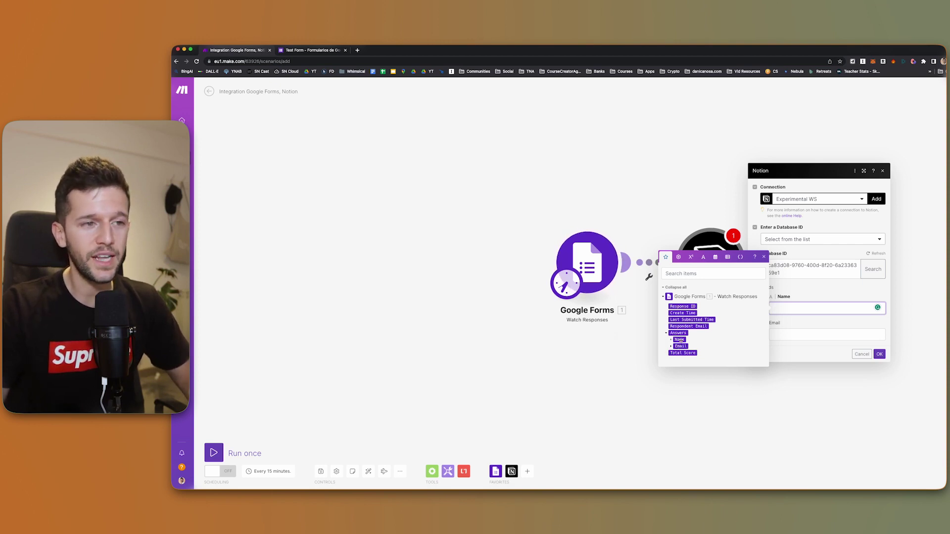
pyautogui.moveTo(679, 347)
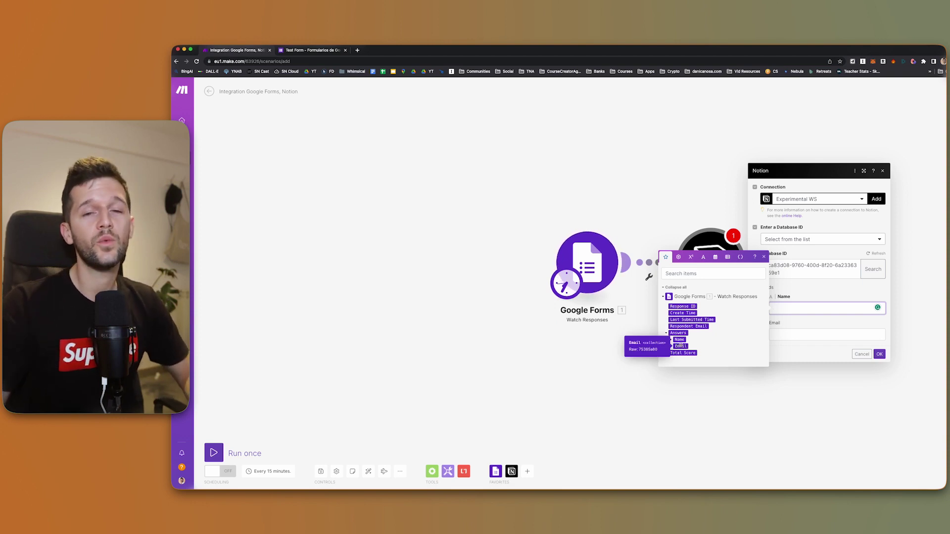
pyautogui.click(792, 323)
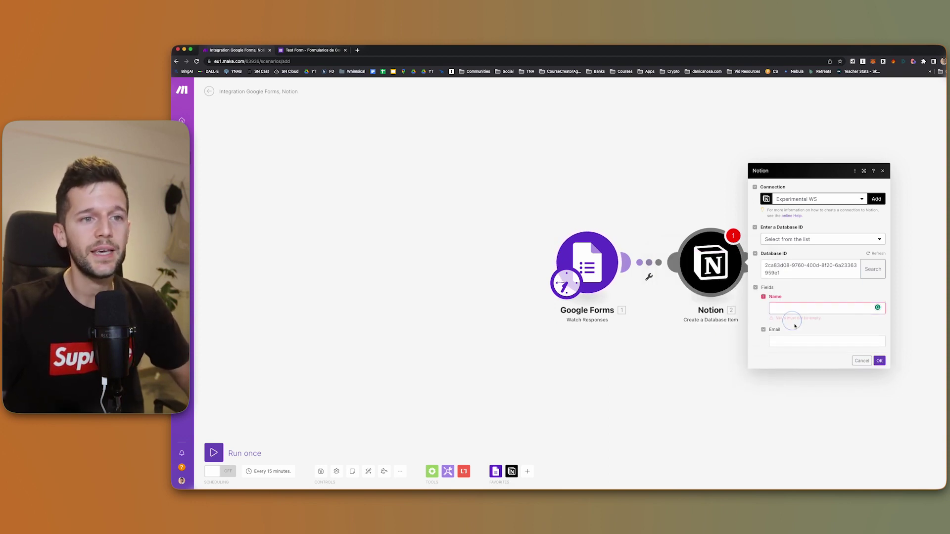
pyautogui.click(877, 368)
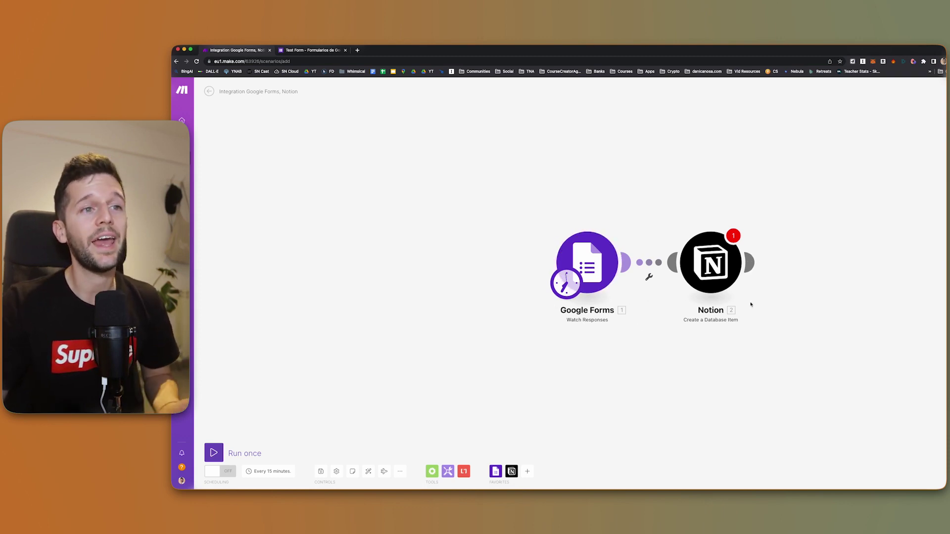
pyautogui.click(697, 270)
pyautogui.write('ca83d08-9760-400d-8f20-6a2336359e1')
pyautogui.click(795, 308)
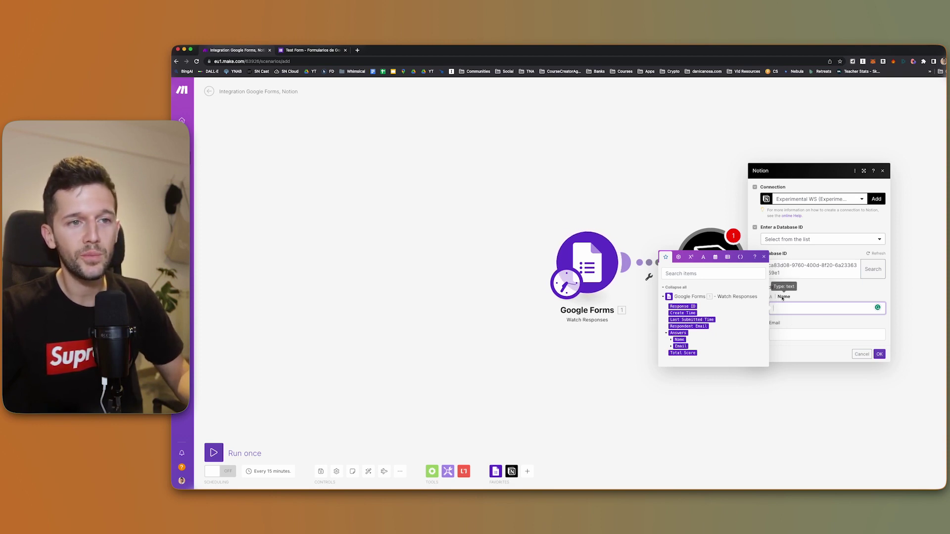
pyautogui.click(679, 339)
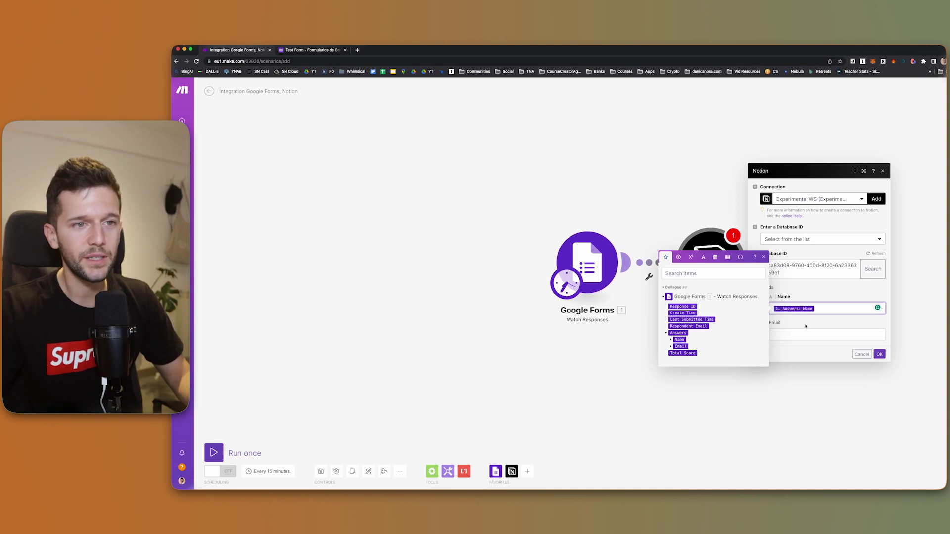
pyautogui.click(649, 363)
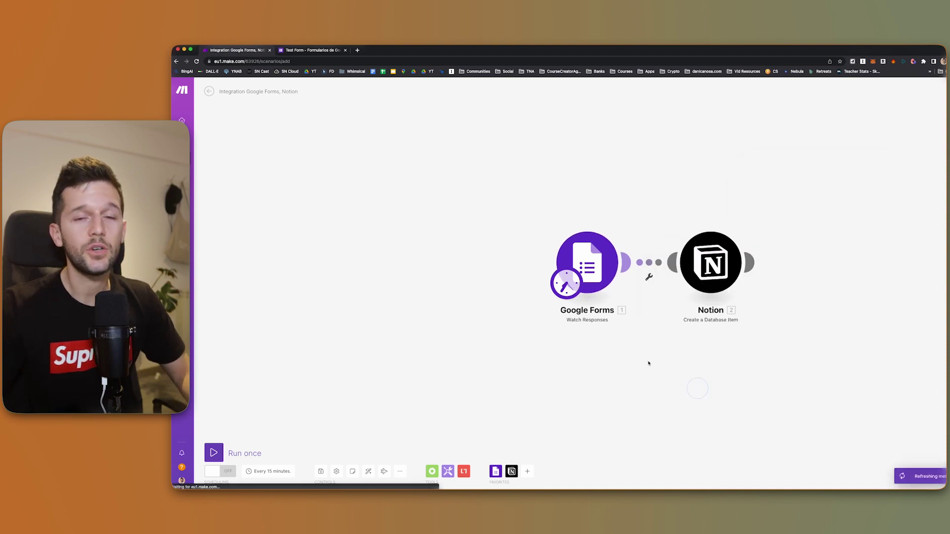
# Run only the Google Forms module and check its output
pyautogui.rightClick(585, 263)
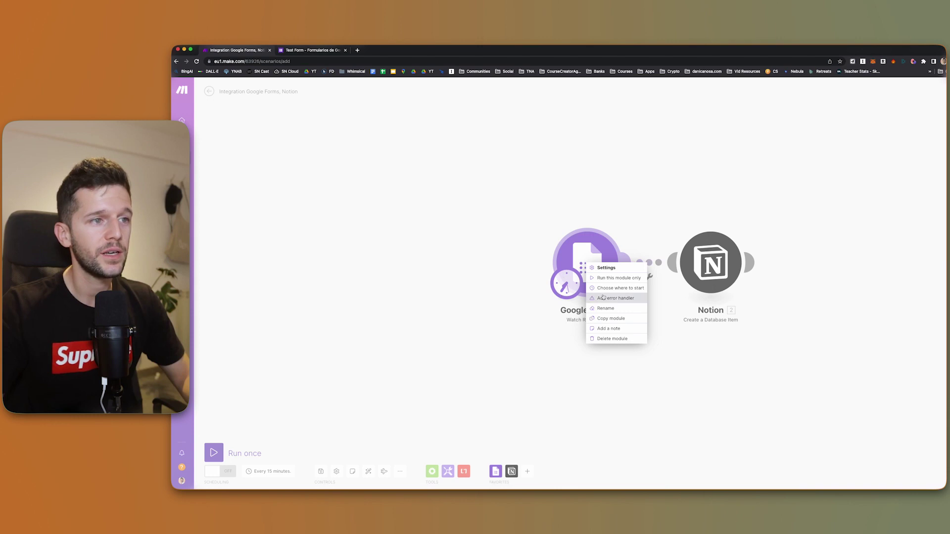
pyautogui.click(621, 279)
pyautogui.click(625, 225)
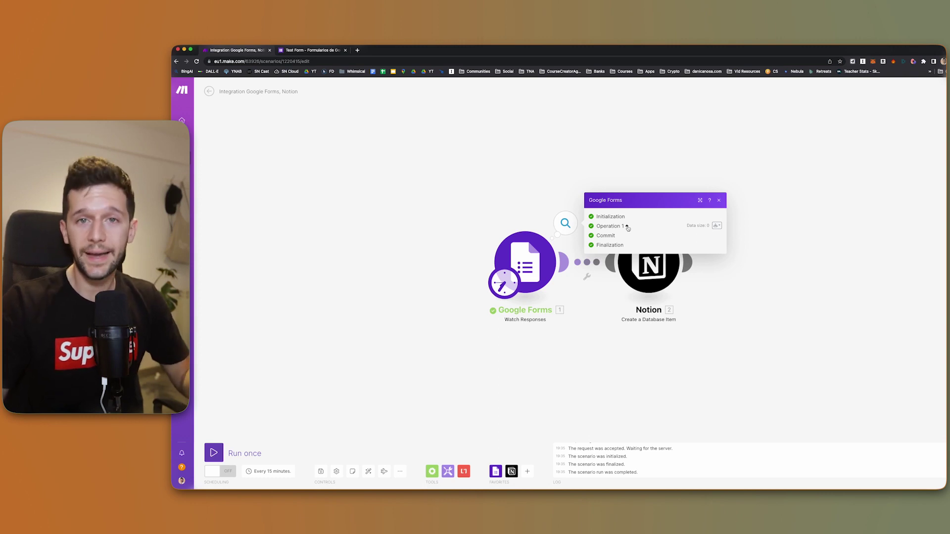
pyautogui.click(720, 201)
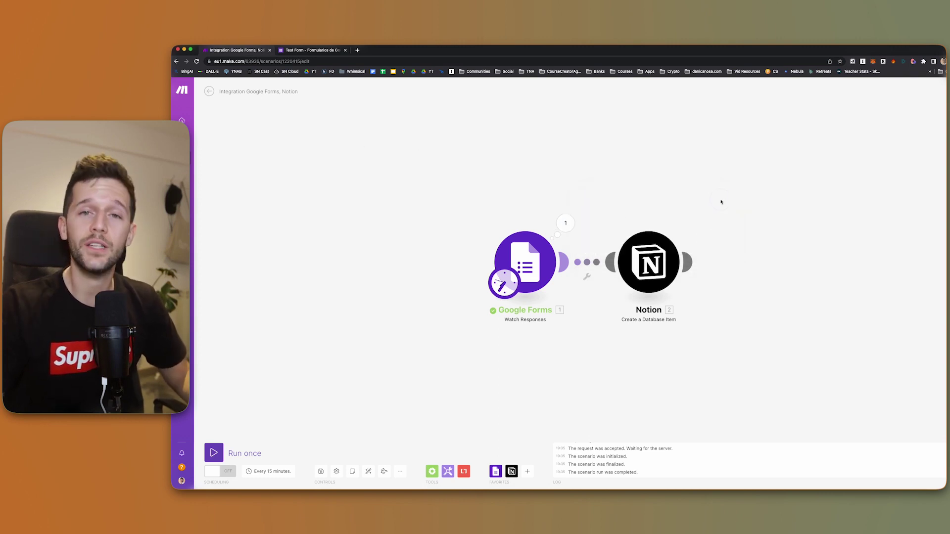
# Submit a test response in Test Form, then rerun the Google Forms module and view its bundle
pyautogui.click(311, 50)
pyautogui.click(873, 86)
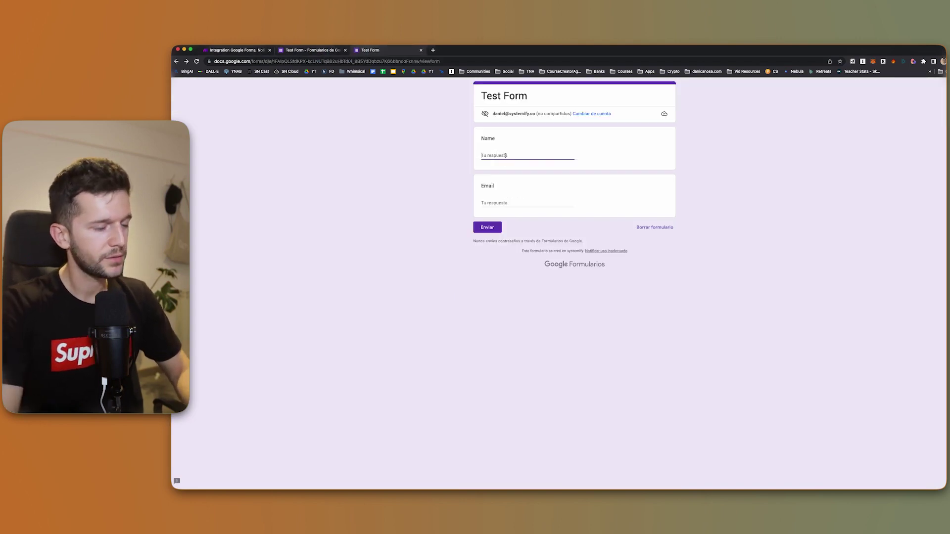
pyautogui.click(486, 224)
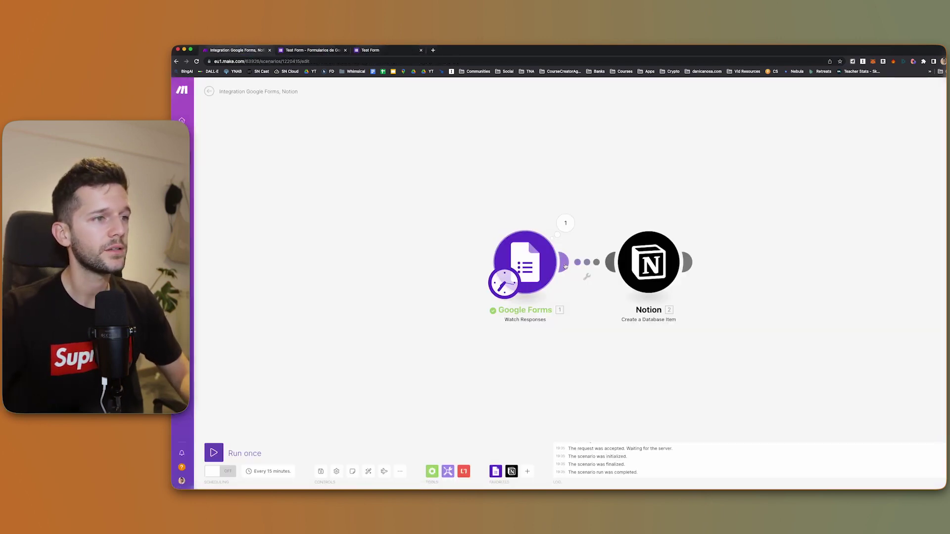
pyautogui.rightClick(526, 264)
pyautogui.click(551, 278)
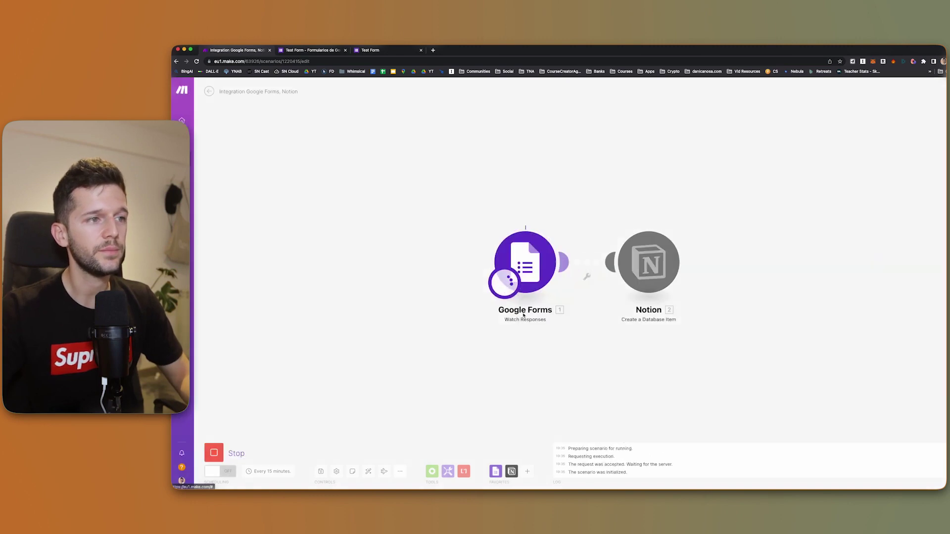
pyautogui.click(565, 223)
pyautogui.click(579, 287)
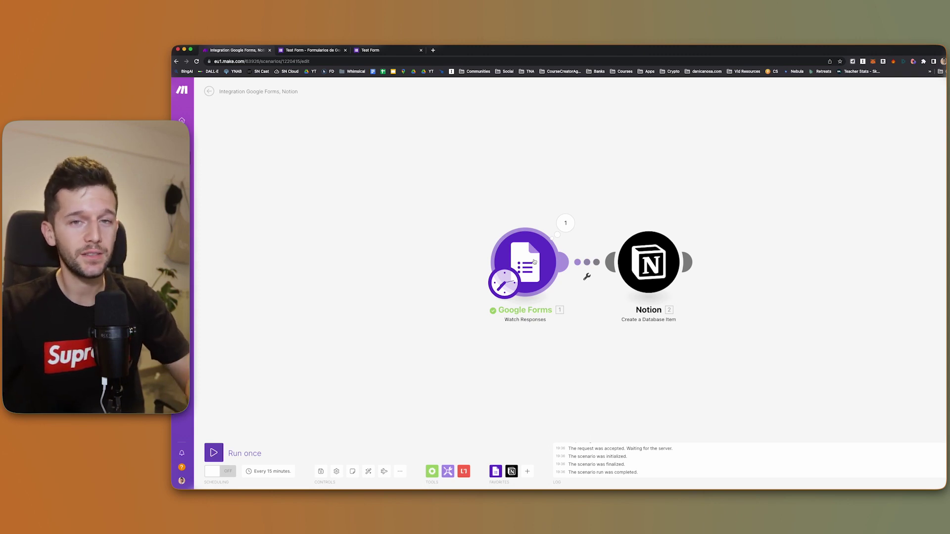
# Set the Google Forms trigger's starting point to All responses, then reopen the Notion step
pyautogui.rightClick(530, 262)
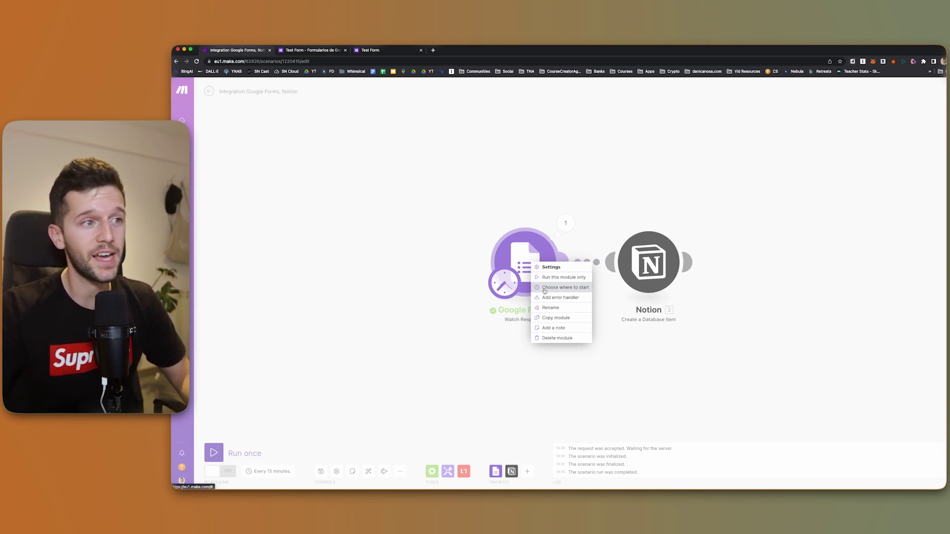
pyautogui.click(545, 291)
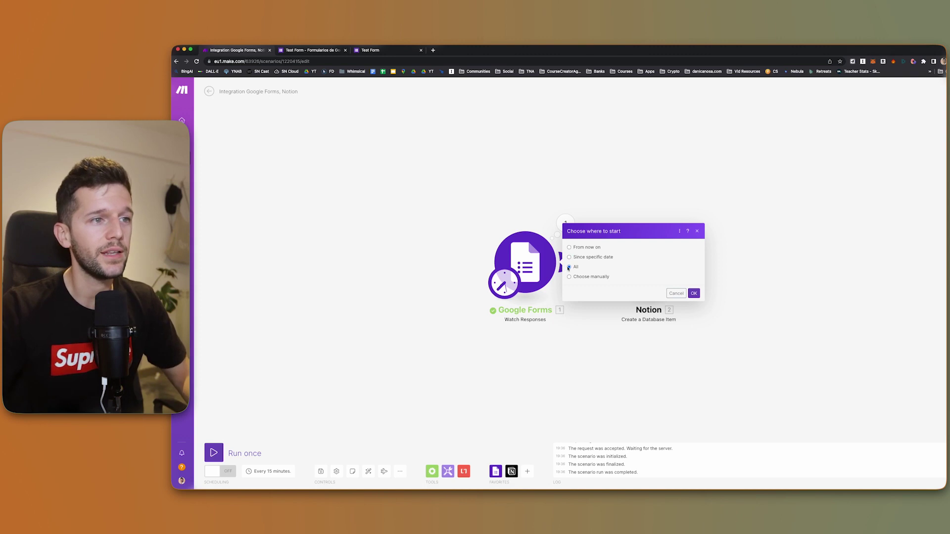
pyautogui.click(693, 294)
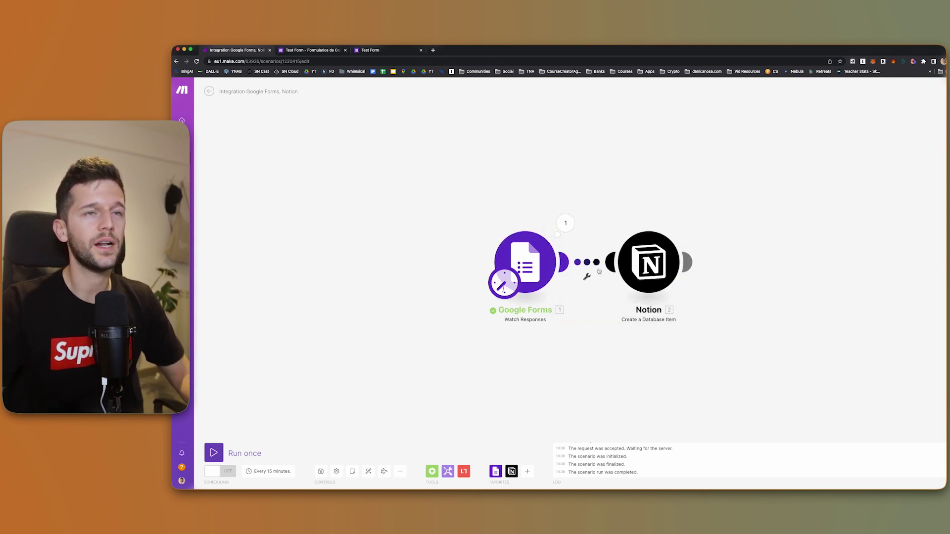
pyautogui.click(649, 265)
# Replace the Notion Name field's mapping with the form's Name textAnswers answers[] value
pyautogui.click(766, 309)
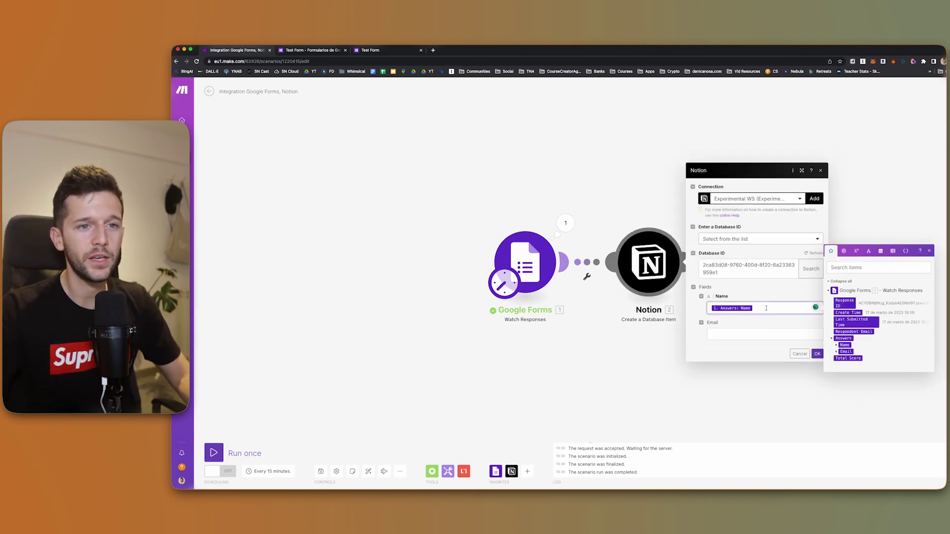
pyautogui.press('BackSpace')
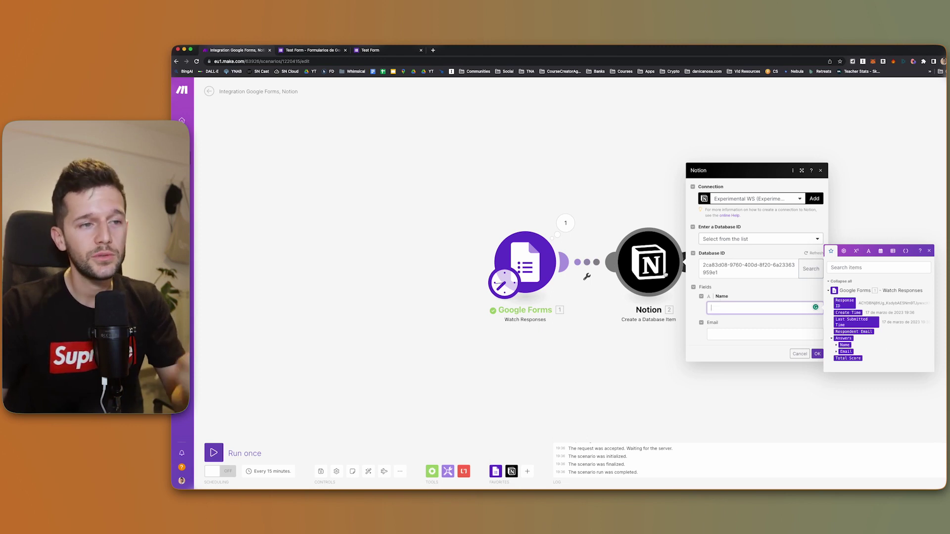
pyautogui.click(836, 345)
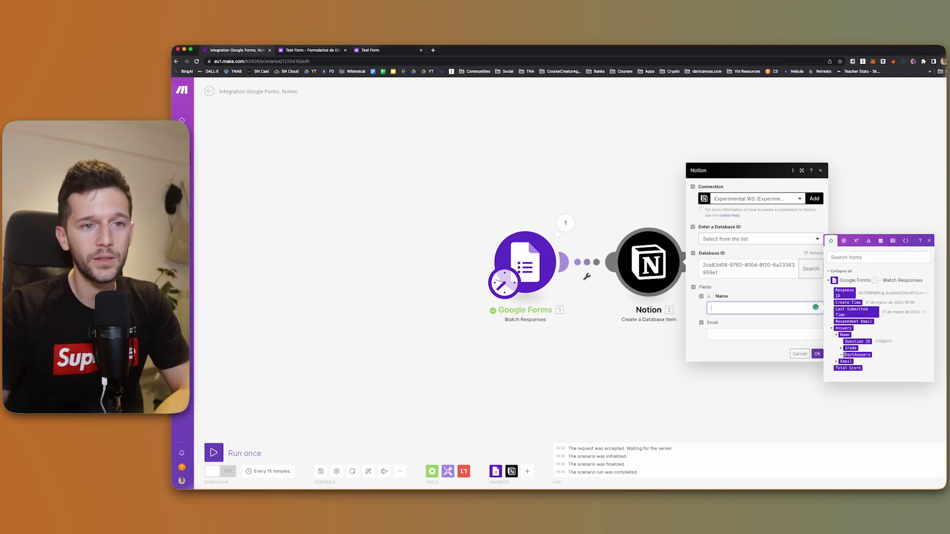
pyautogui.click(843, 354)
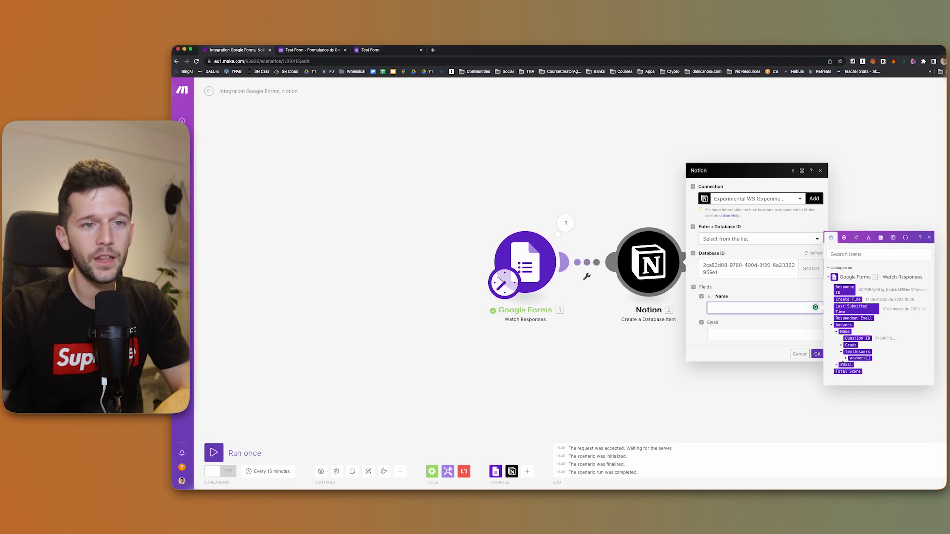
pyautogui.click(846, 359)
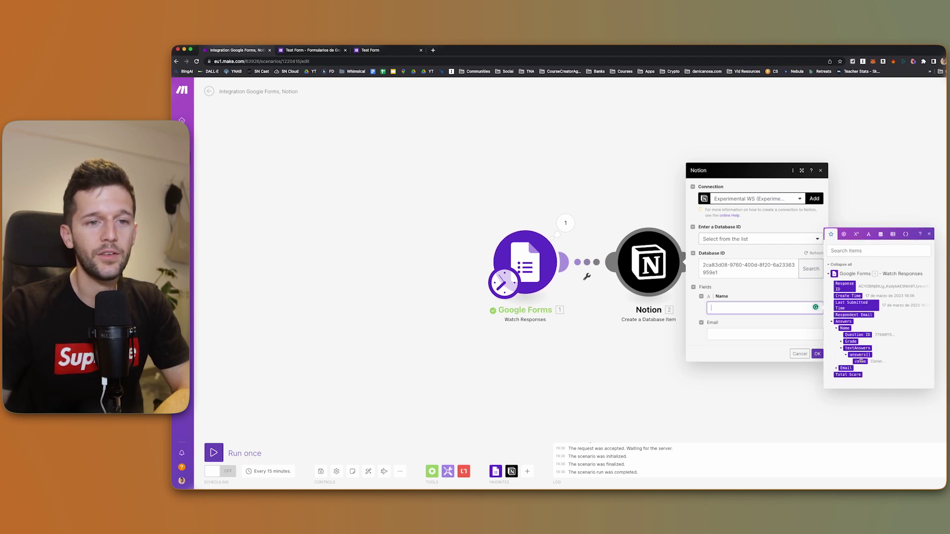
pyautogui.click(862, 362)
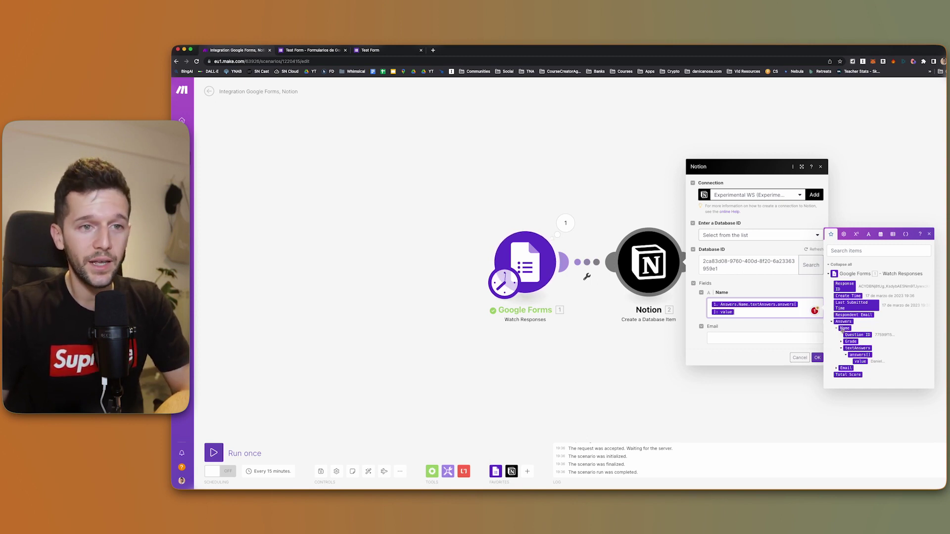
# Map the Email field to the form's Email answer value and confirm the Notion settings
pyautogui.moveTo(844, 330)
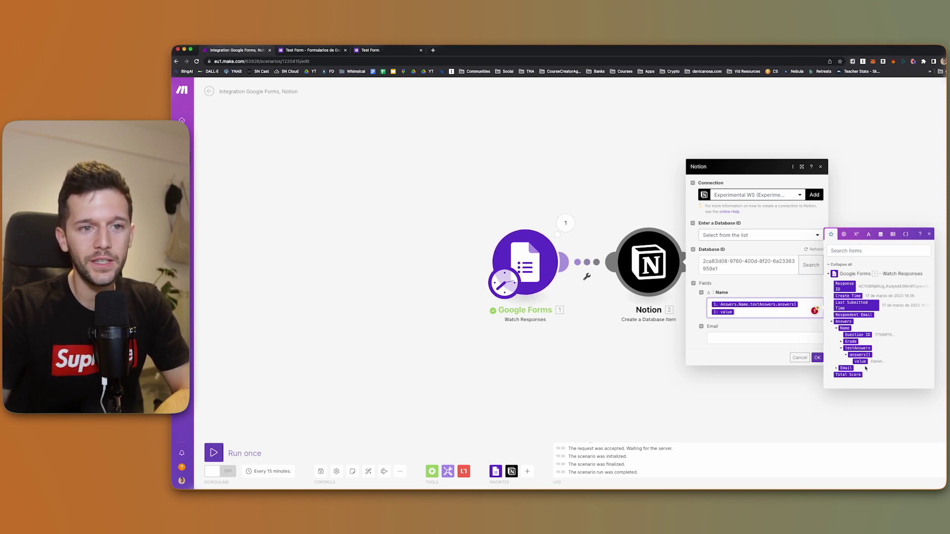
pyautogui.click(737, 338)
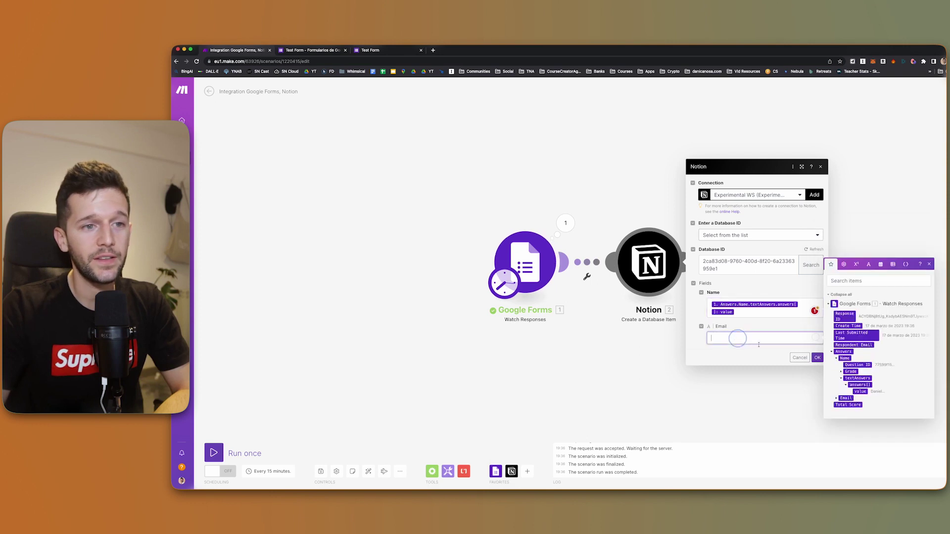
pyautogui.click(846, 398)
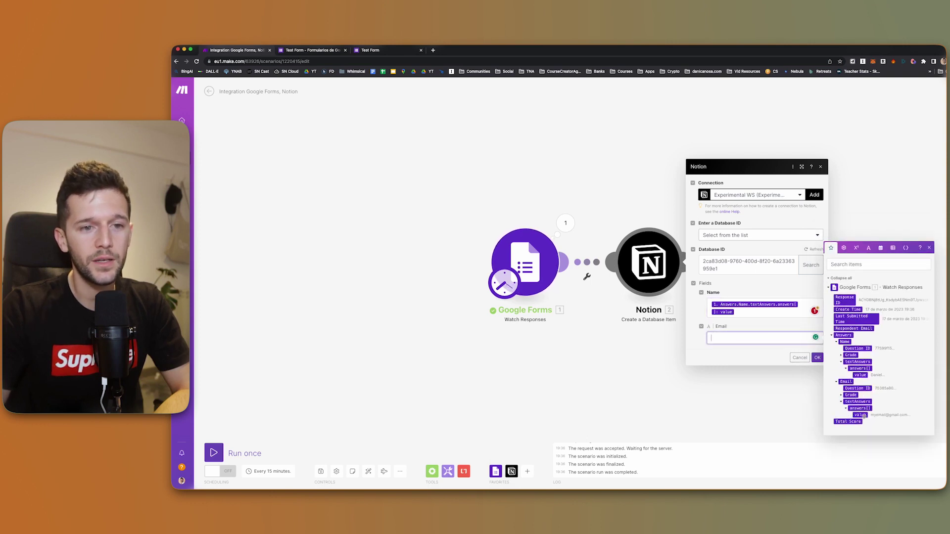
pyautogui.click(862, 415)
pyautogui.click(818, 357)
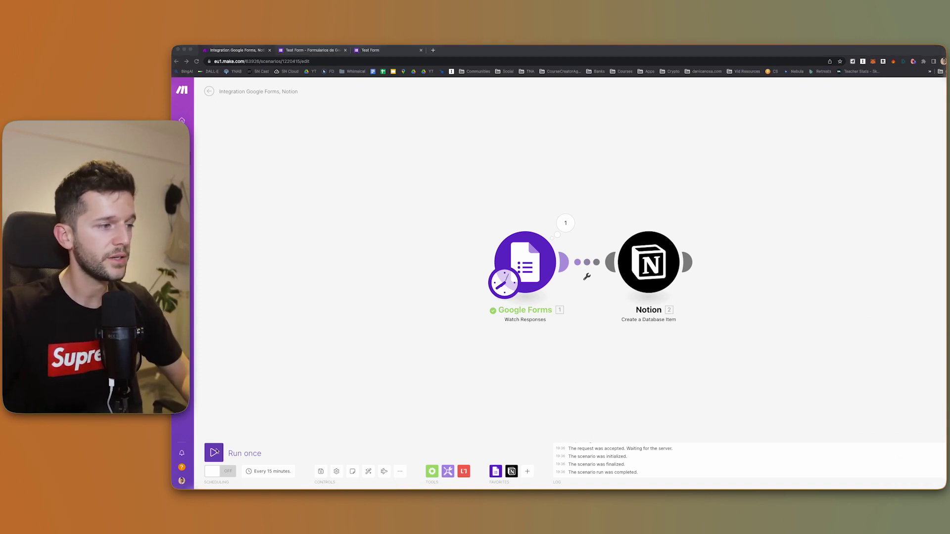
# Turn the scenario's scheduling switch on so it runs every 15 minutes
pyautogui.click(221, 431)
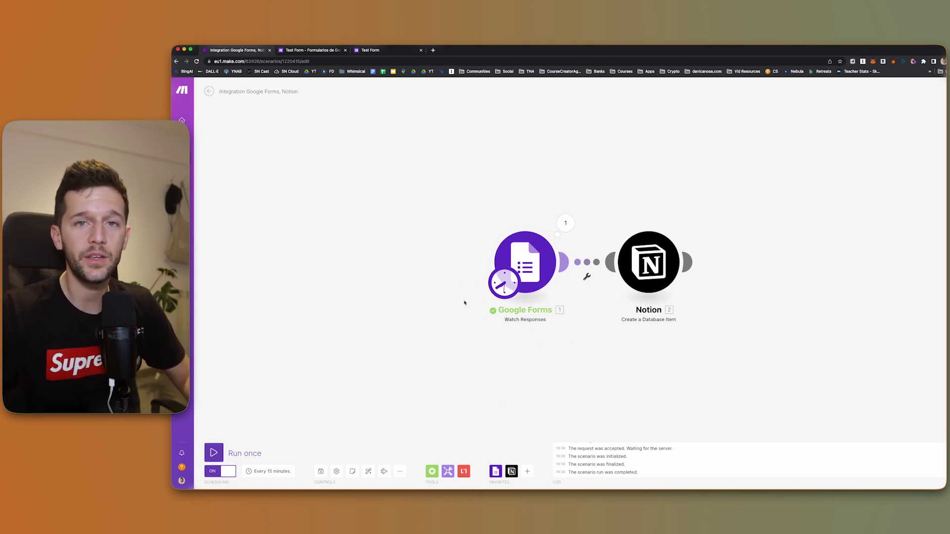
# Send one more Test Form response with a name and email, then go back to Make
pyautogui.click(370, 50)
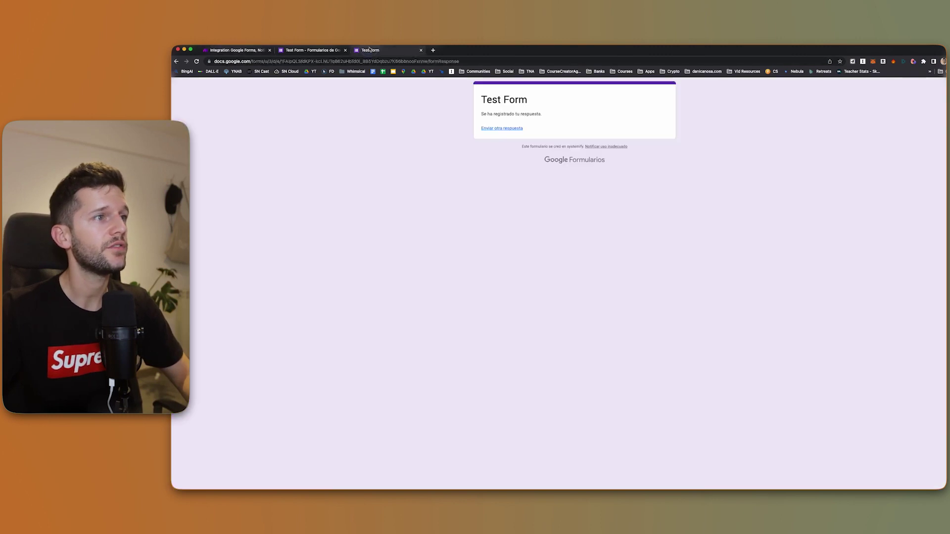
pyautogui.click(501, 129)
pyautogui.click(488, 225)
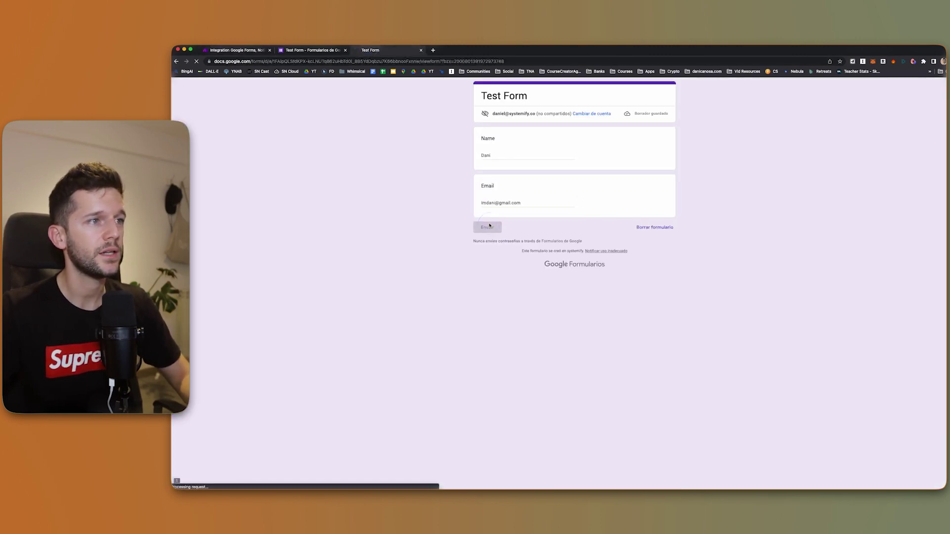
pyautogui.click(247, 51)
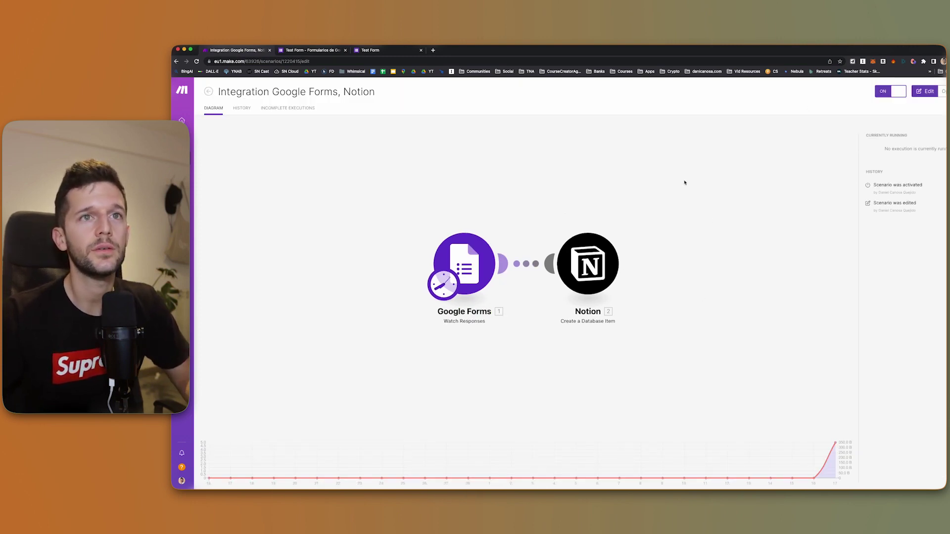
# Check Notion's Form Entries table for the new name and email row, then return to Make
pyautogui.click(530, 481)
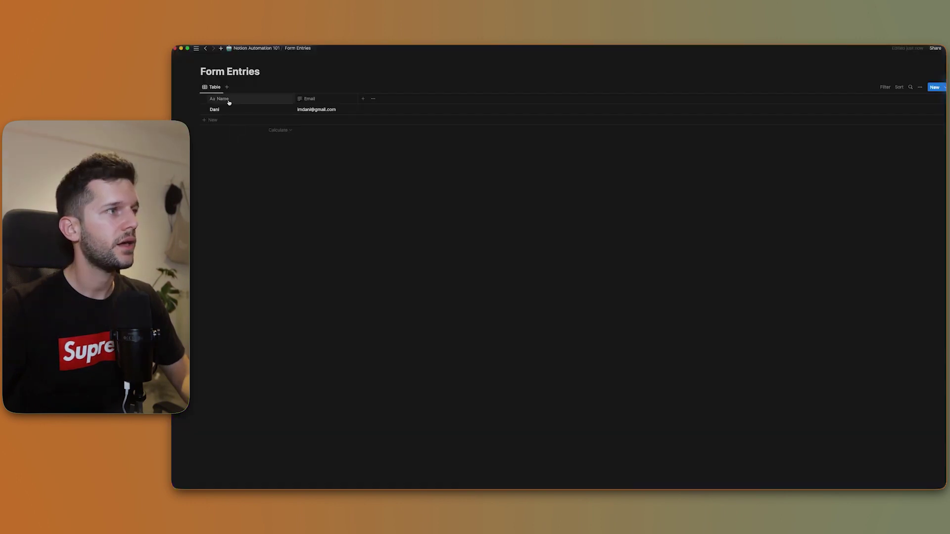
pyautogui.press('super+Tab')
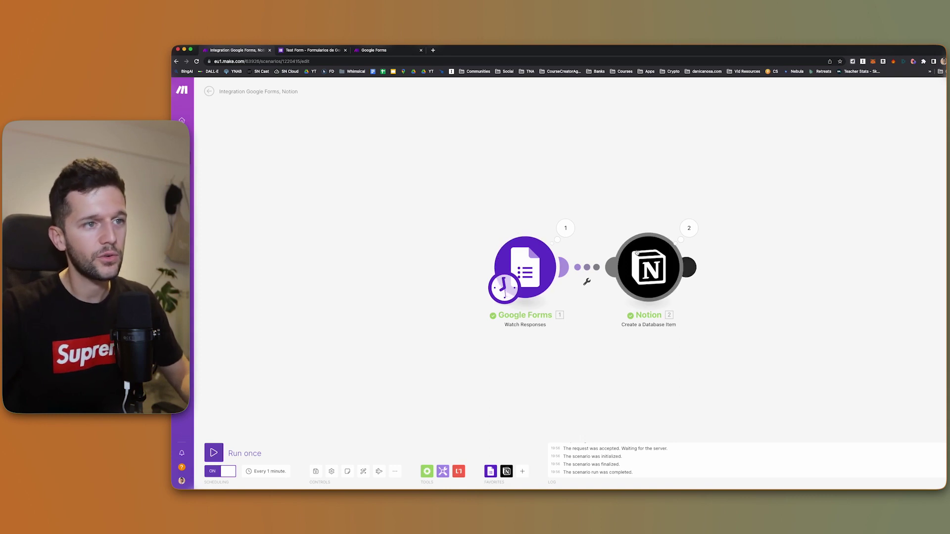
# Inspect the Notion module's Name and Email mappings, then add an empty module after Notion
pyautogui.click(642, 283)
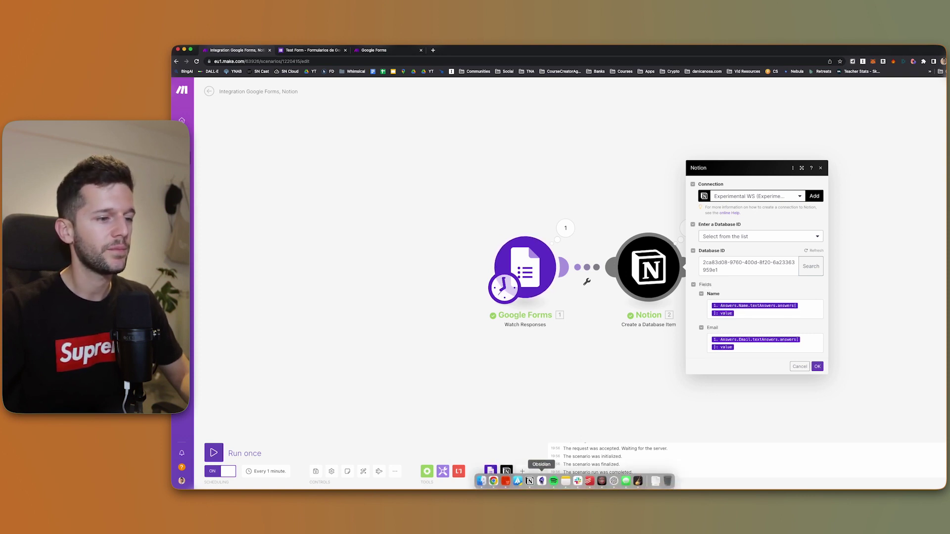
pyautogui.click(544, 482)
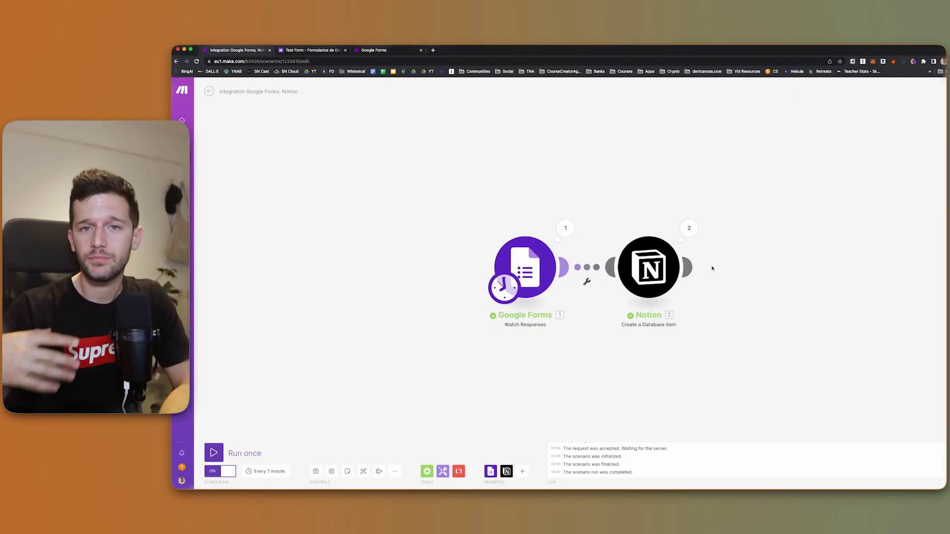
pyautogui.click(689, 267)
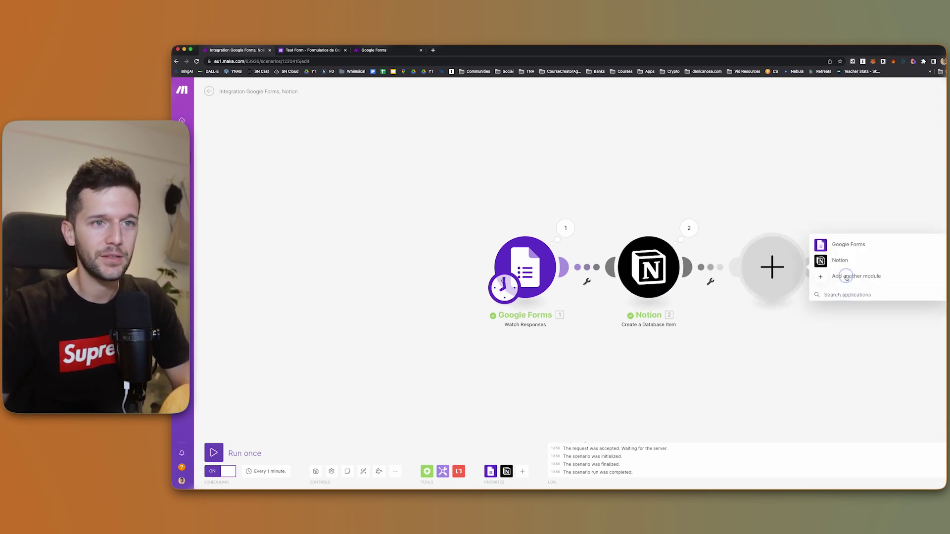
# Browse the full app list, then drop the empty third module without choosing an app
pyautogui.click(846, 277)
pyautogui.scroll(-10, 867, 340)
pyautogui.scroll(-20, 866, 340)
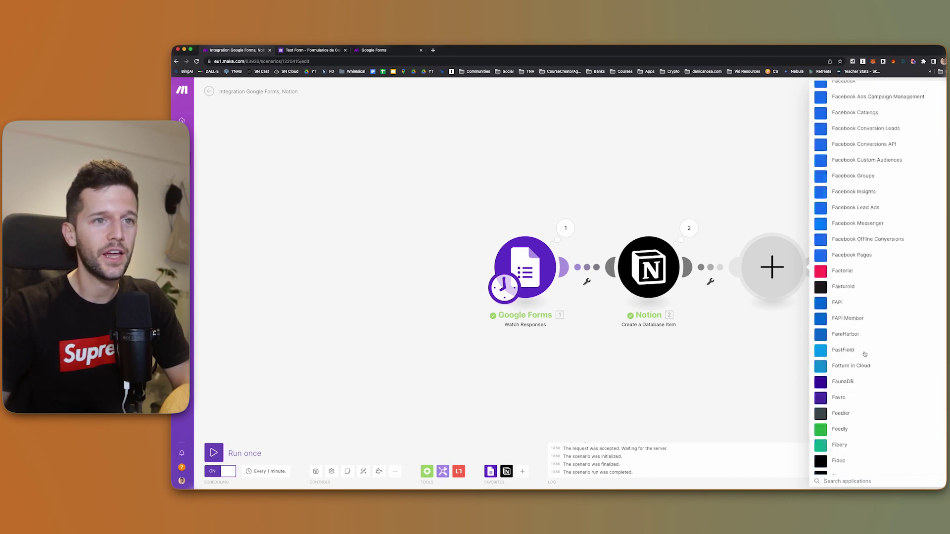
pyautogui.scroll(1, 870, 364)
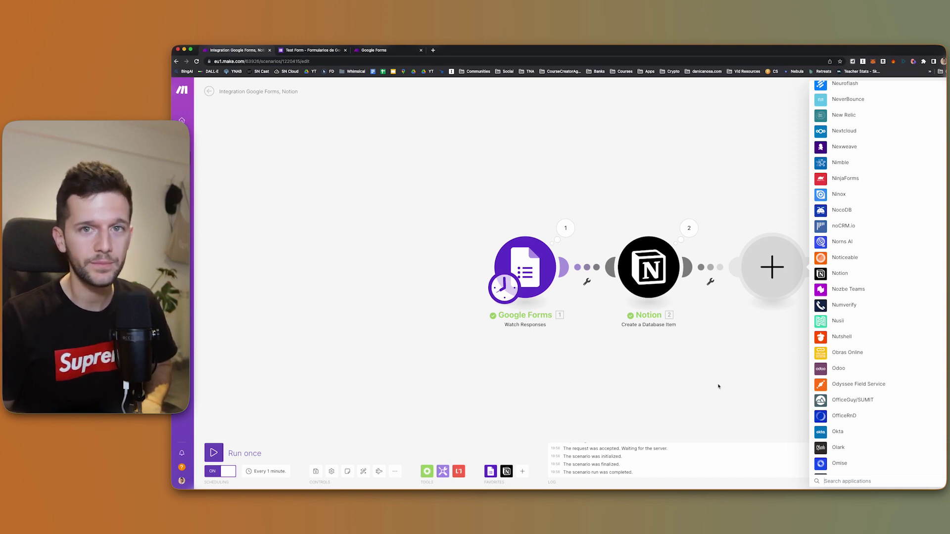
pyautogui.click(718, 387)
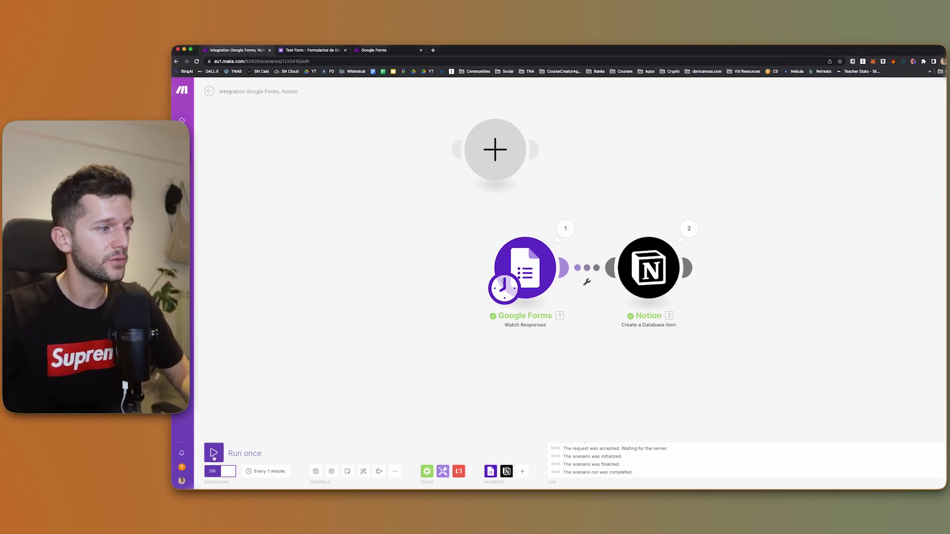
# Save the two-module Google Forms to Notion scenario
pyautogui.click(316, 471)
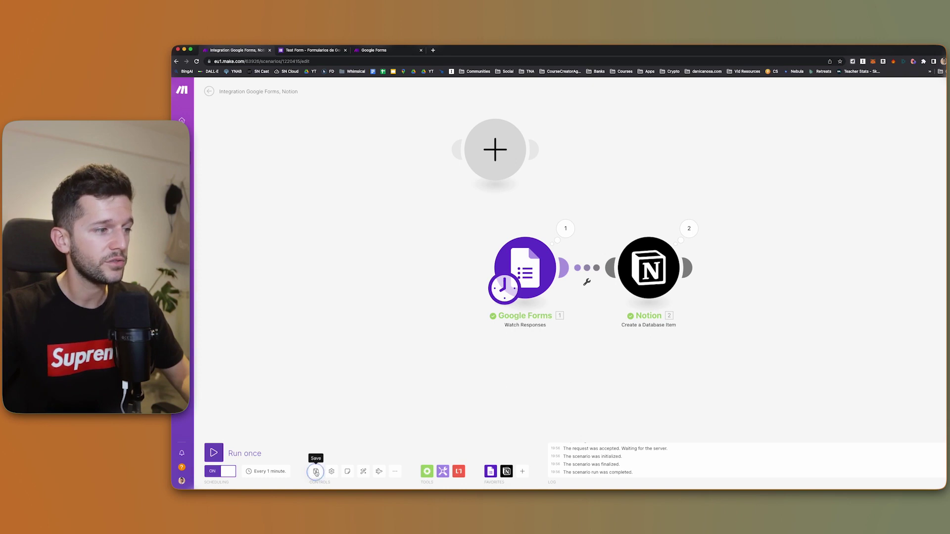